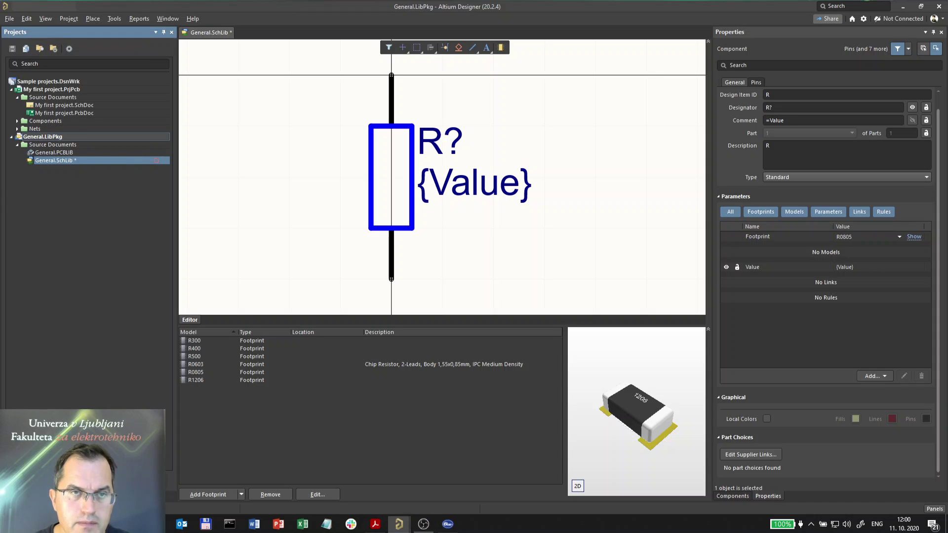
Switch from the Projects panel to the SCH Library panel to list General.SchLib's components.
{"action": "left_click", "coordinate": [49, 495]}
View the FERITTE BEAD, NetTie and PPTC Fuse components, then select resistor R.
{"action": "left_click", "coordinate": [55, 101]}
{"action": "left_click", "coordinate": [54, 126]}
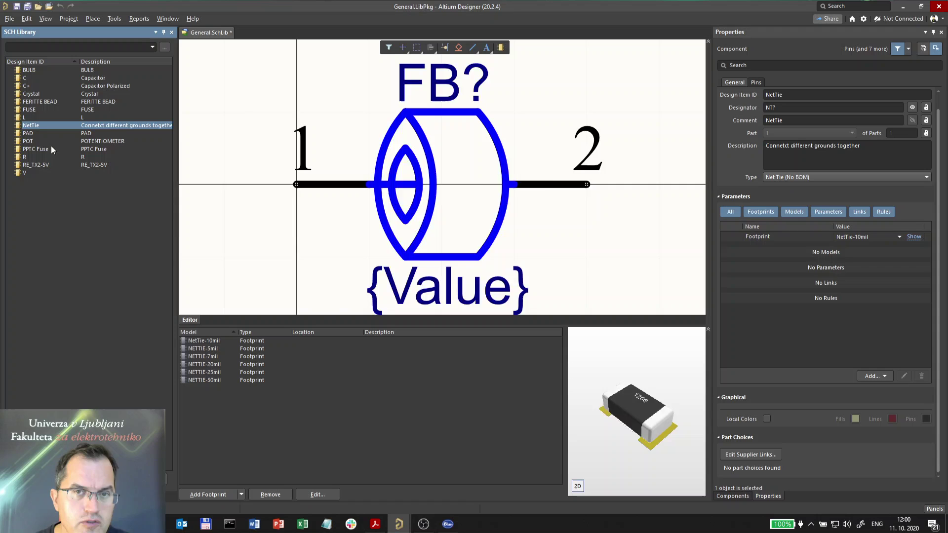
{"action": "left_click", "coordinate": [50, 149]}
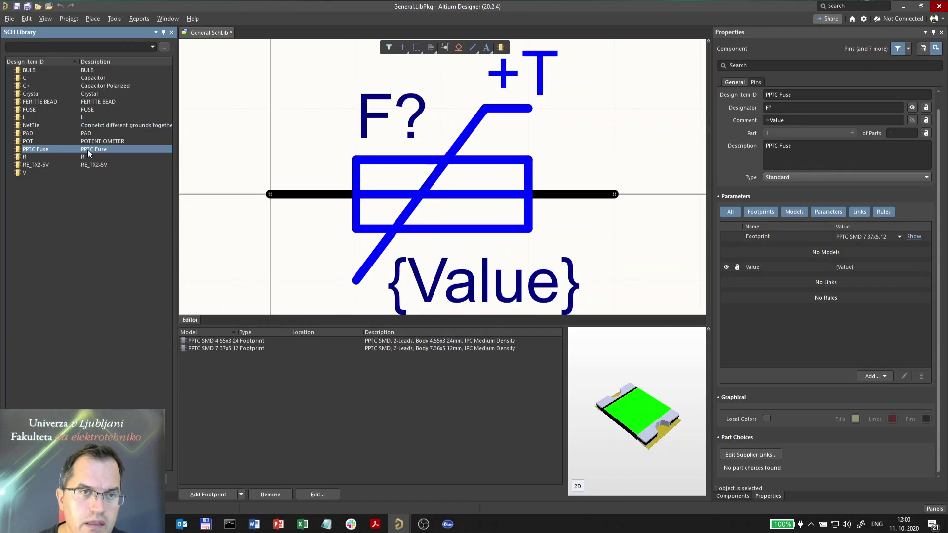
{"action": "left_click", "coordinate": [30, 158]}
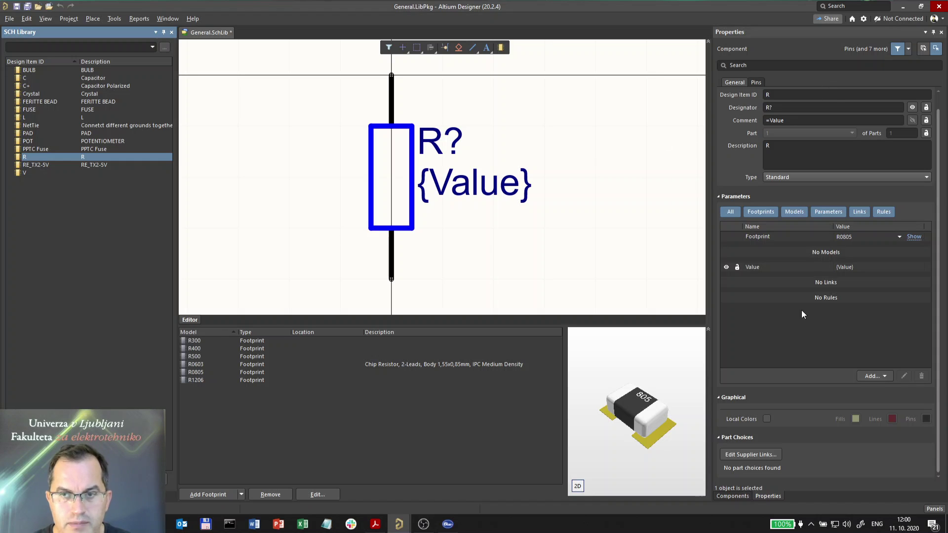
{"action": "left_click", "coordinate": [784, 96]}
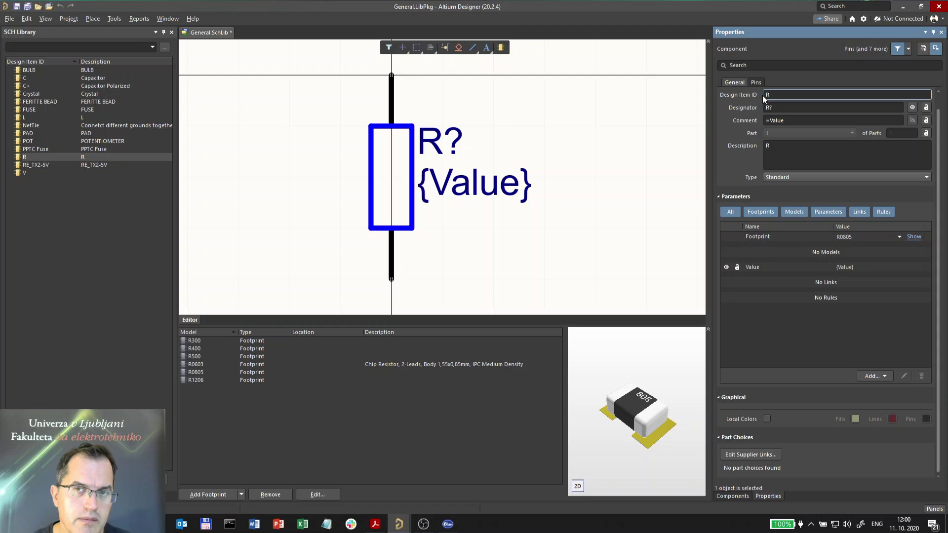
{"action": "left_click", "coordinate": [786, 107]}
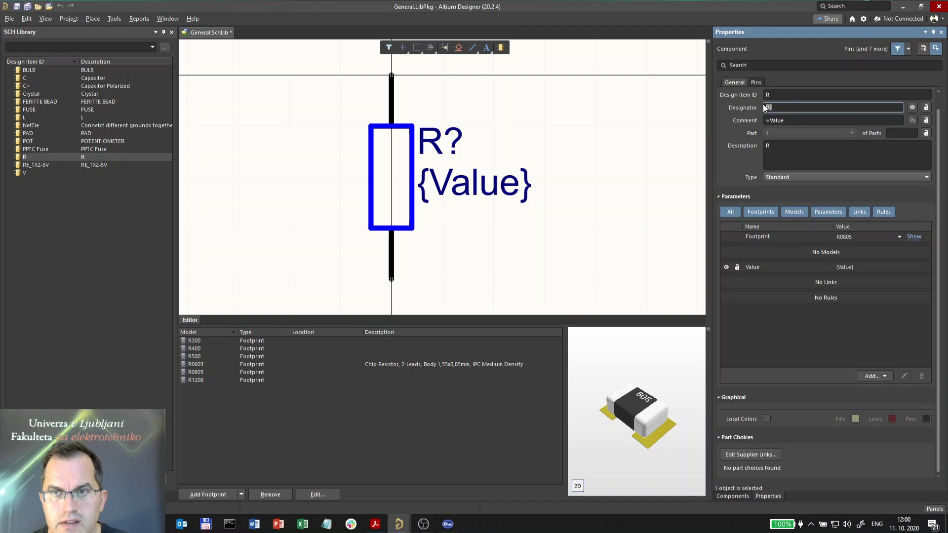
{"action": "left_click", "coordinate": [771, 108]}
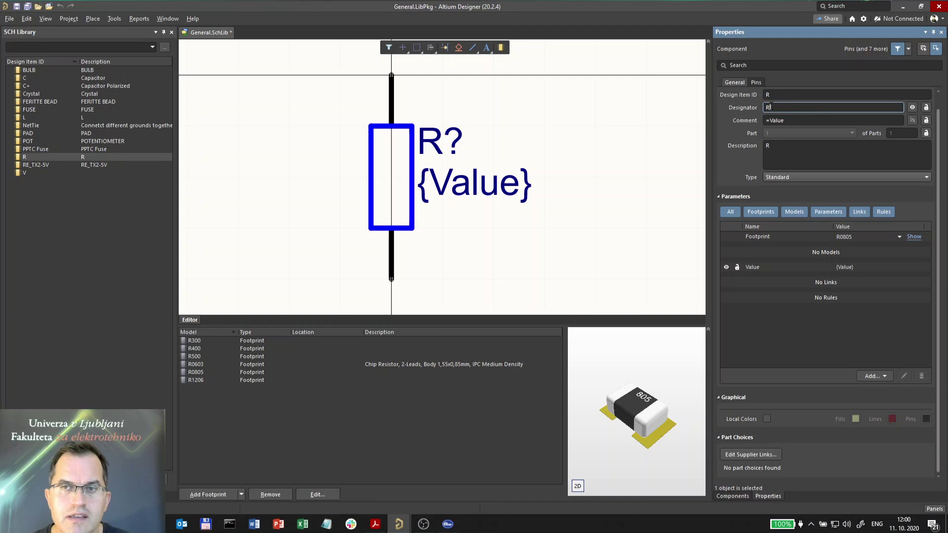
{"action": "key", "text": "BackSpace"}
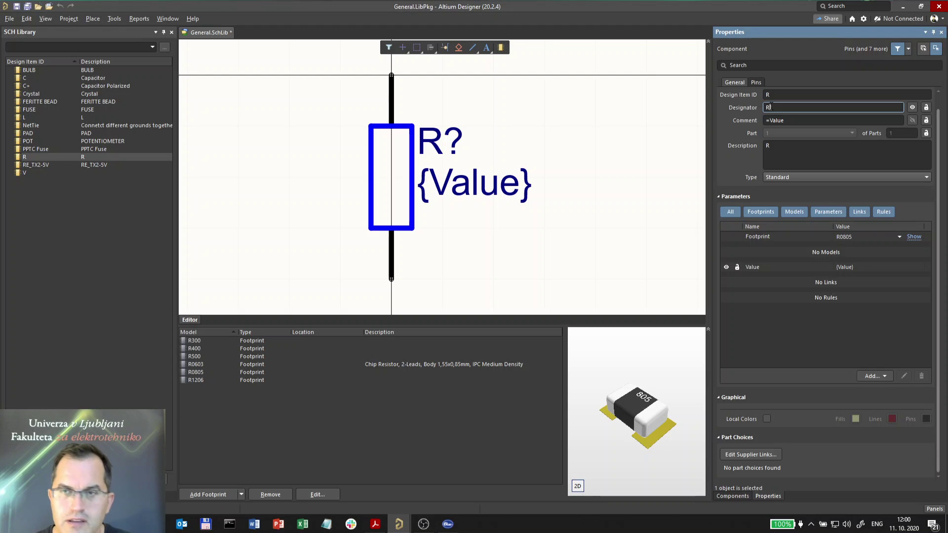
{"action": "left_click", "coordinate": [796, 120]}
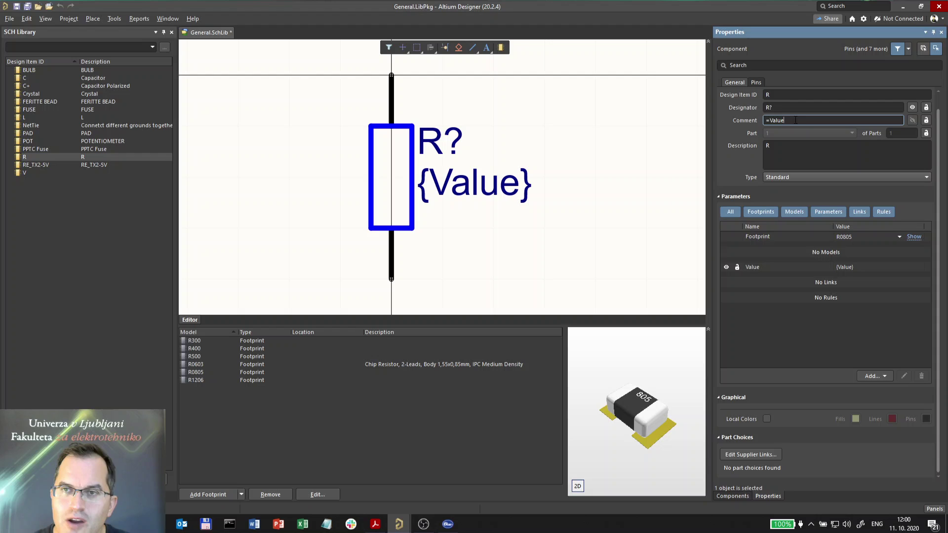
{"action": "double_click", "coordinate": [796, 120]}
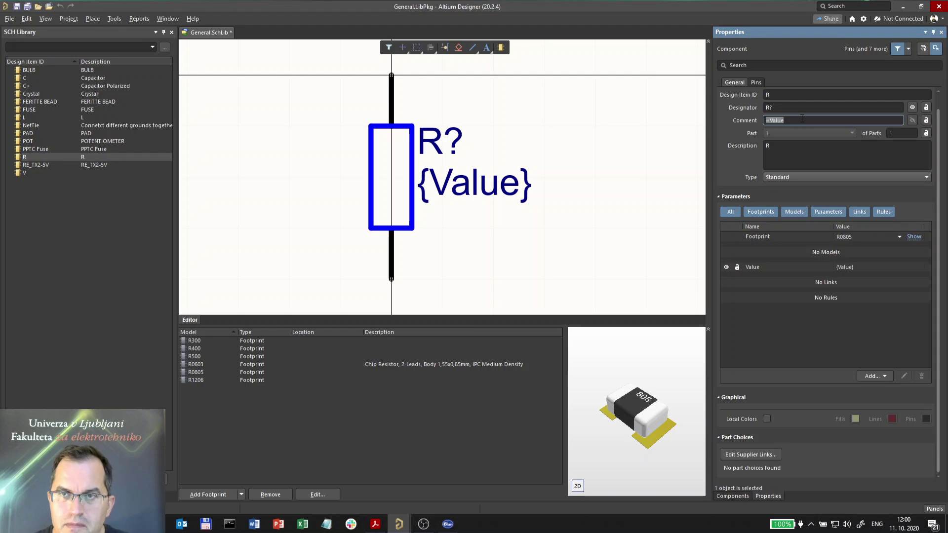
{"action": "left_click", "coordinate": [771, 270]}
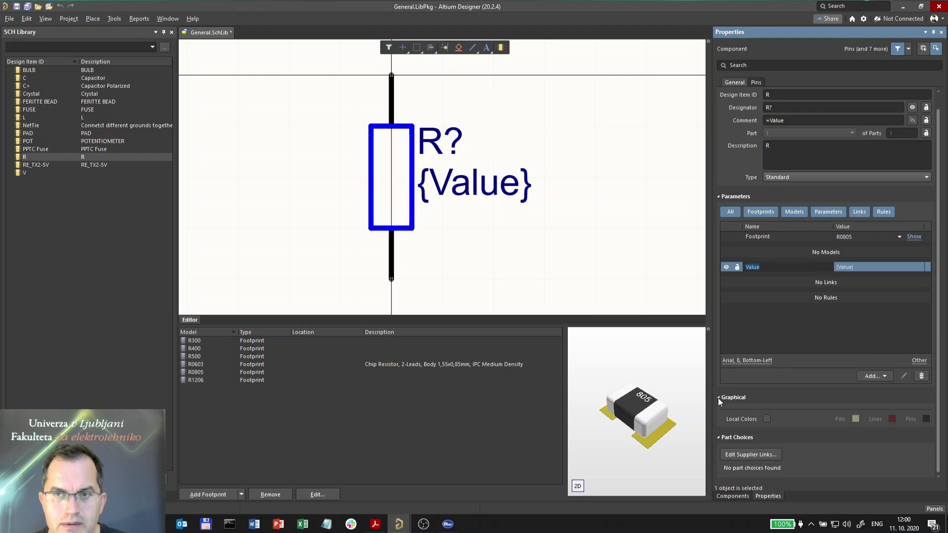
{"action": "left_click", "coordinate": [725, 267]}
{"action": "left_click", "coordinate": [726, 268]}
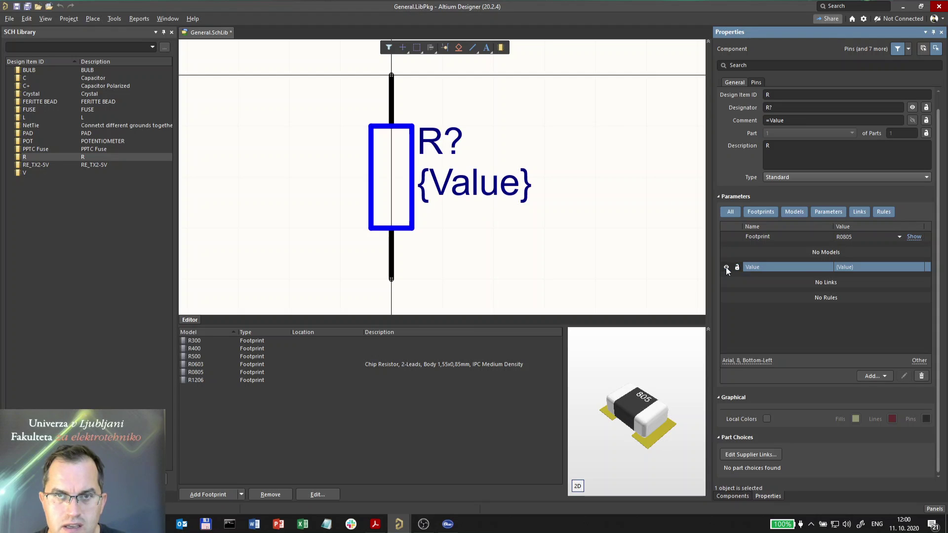
{"action": "left_click", "coordinate": [855, 269]}
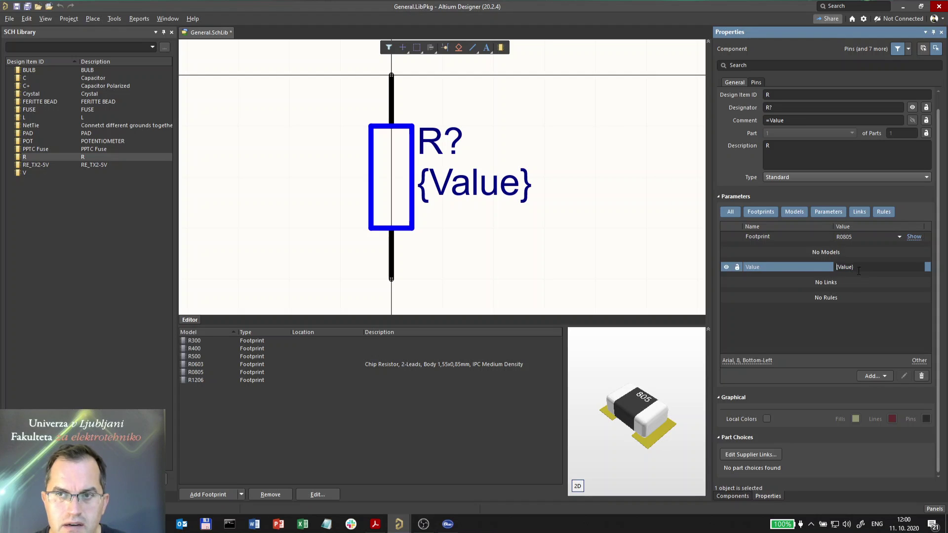
{"action": "key", "text": "Escape"}
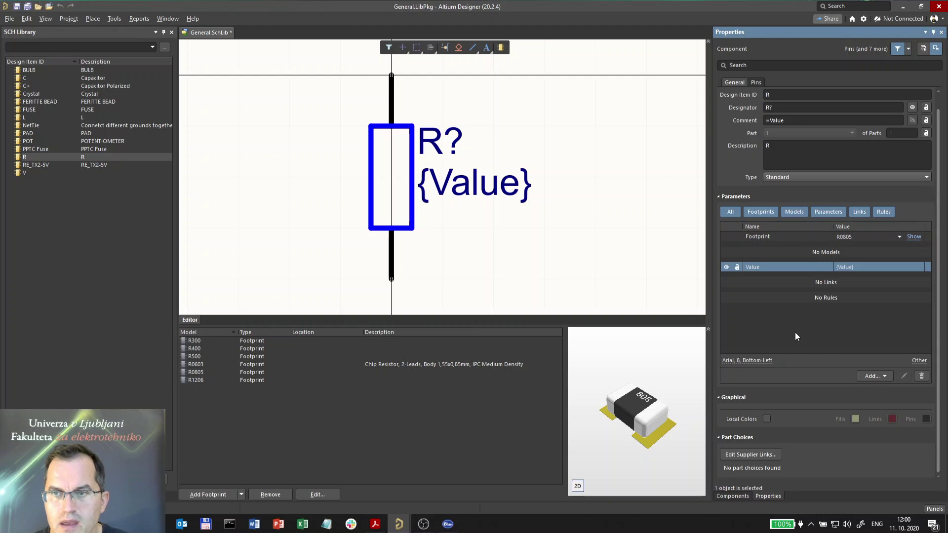
{"action": "left_click", "coordinate": [756, 236]}
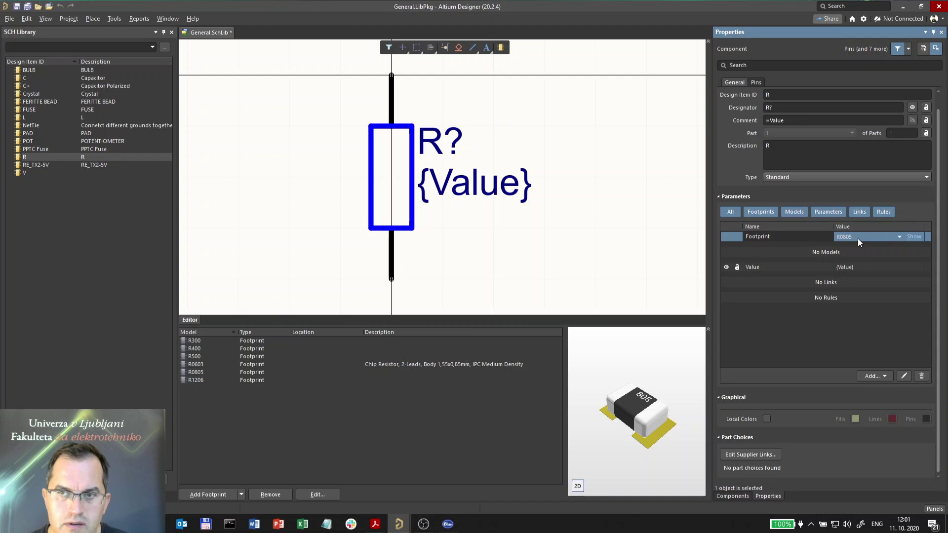
{"action": "left_click", "coordinate": [900, 236]}
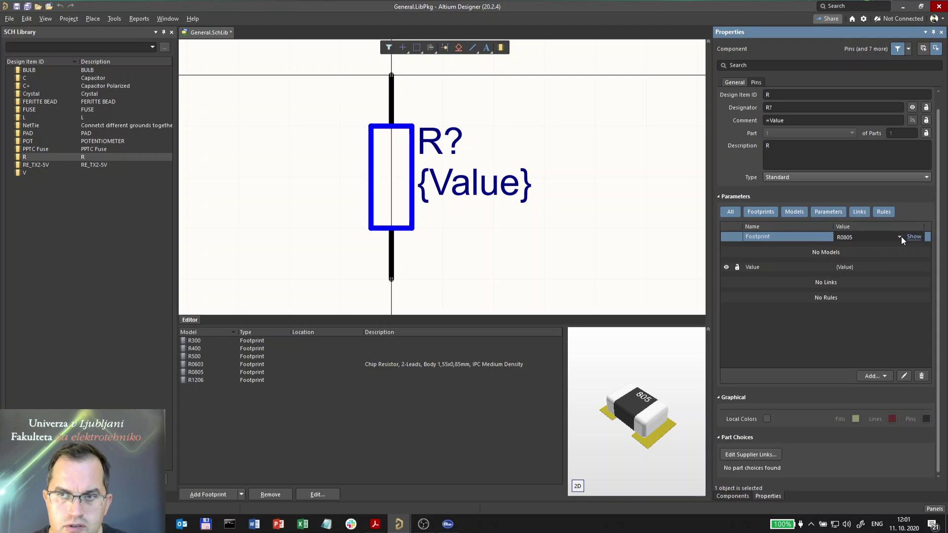
{"action": "left_click", "coordinate": [899, 236]}
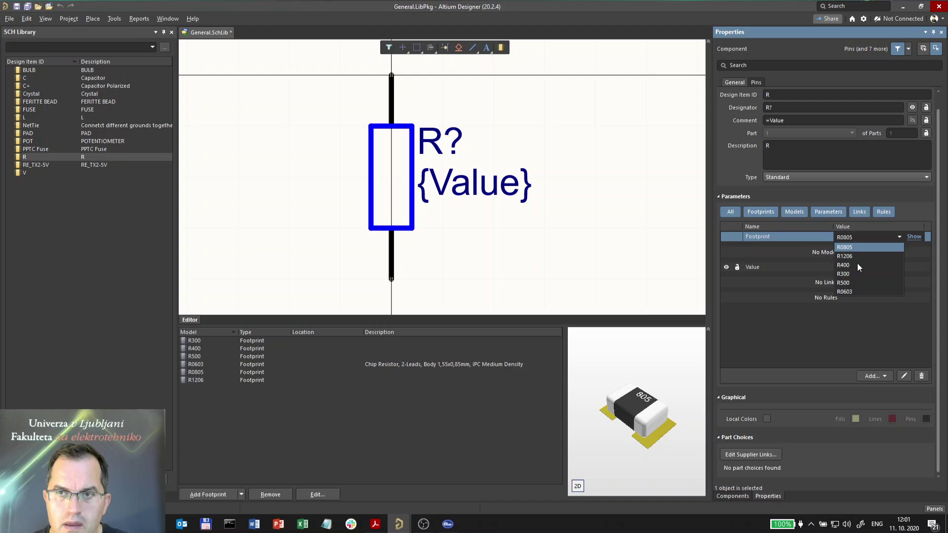
{"action": "left_click", "coordinate": [782, 315]}
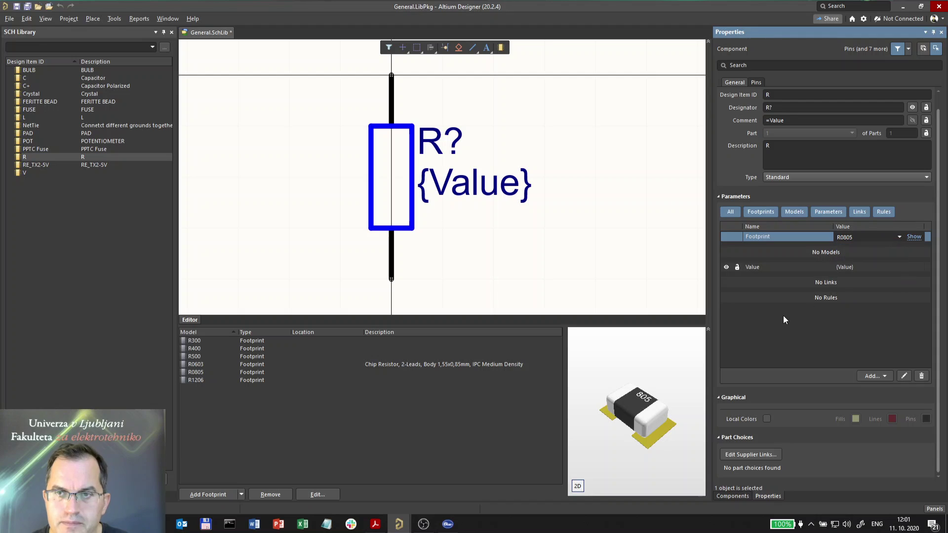
{"action": "left_click", "coordinate": [736, 214]}
{"action": "left_click", "coordinate": [748, 215]}
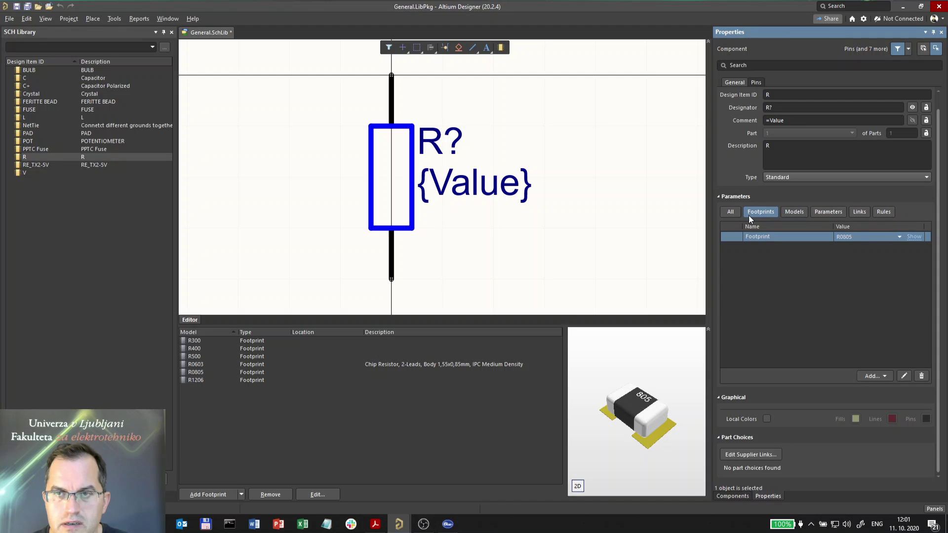
{"action": "left_click", "coordinate": [794, 213]}
{"action": "left_click", "coordinate": [829, 212]}
{"action": "left_click", "coordinate": [860, 213]}
{"action": "left_click", "coordinate": [884, 212]}
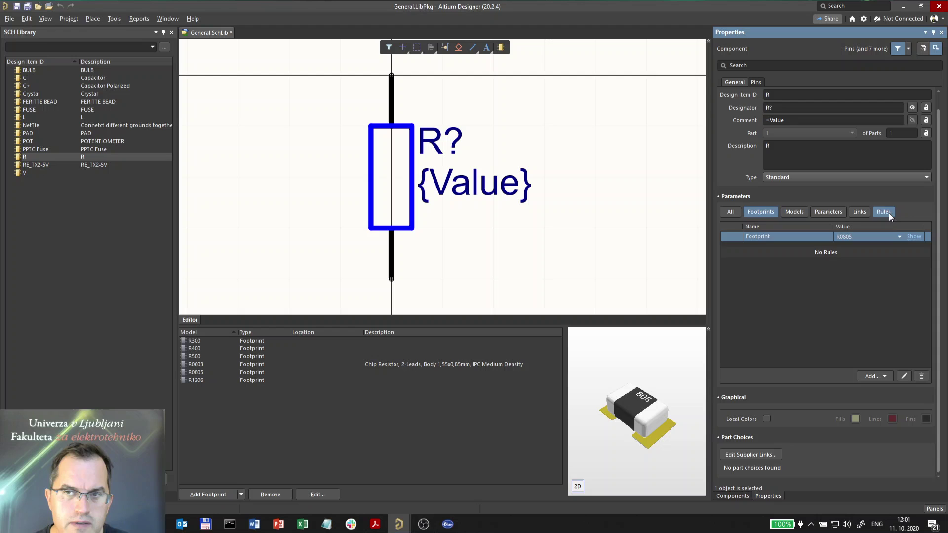
{"action": "left_click", "coordinate": [884, 213]}
{"action": "left_click", "coordinate": [860, 212]}
{"action": "left_click", "coordinate": [885, 212]}
{"action": "left_click", "coordinate": [829, 212]}
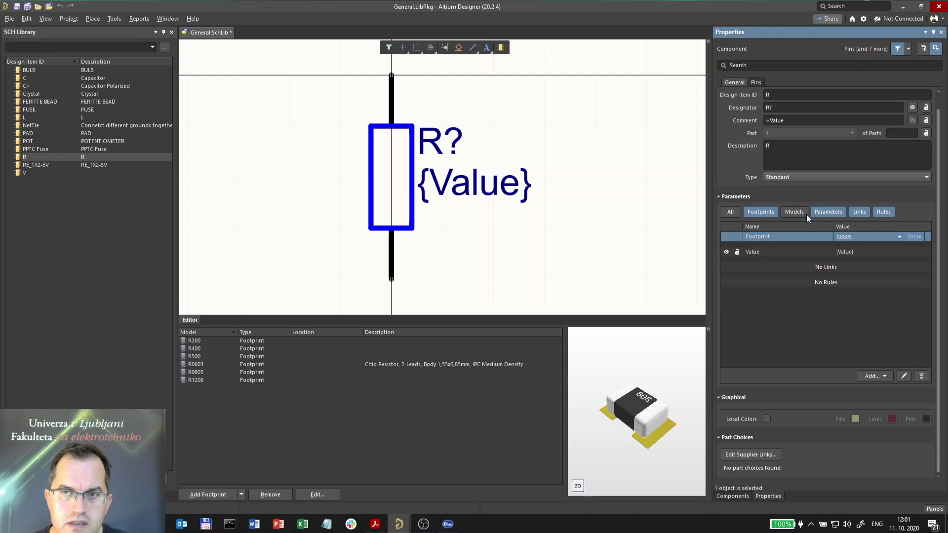
{"action": "left_click", "coordinate": [802, 213]}
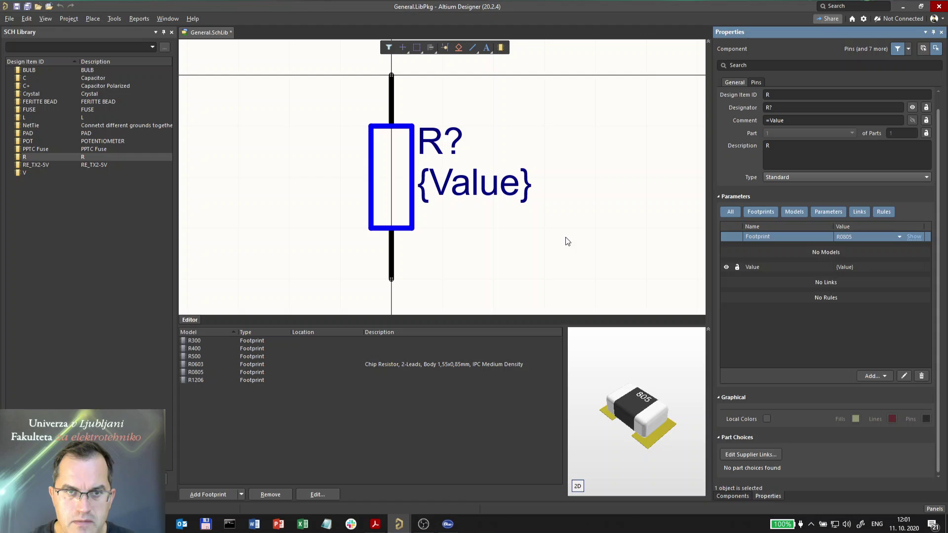
{"action": "key", "text": "ctrl+s"}
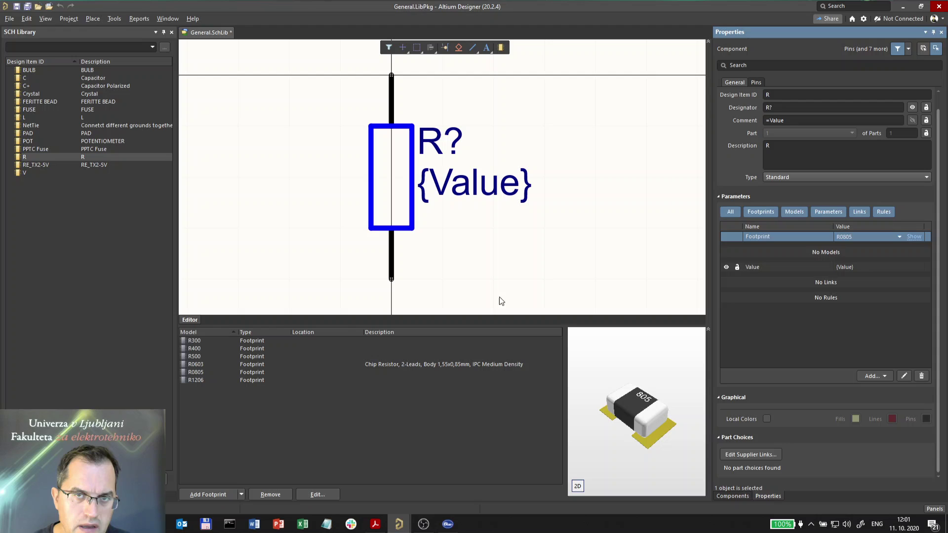
Check the model types available, then open the PCB Model dialog for a new footprint on R.
{"action": "left_click", "coordinate": [211, 402]}
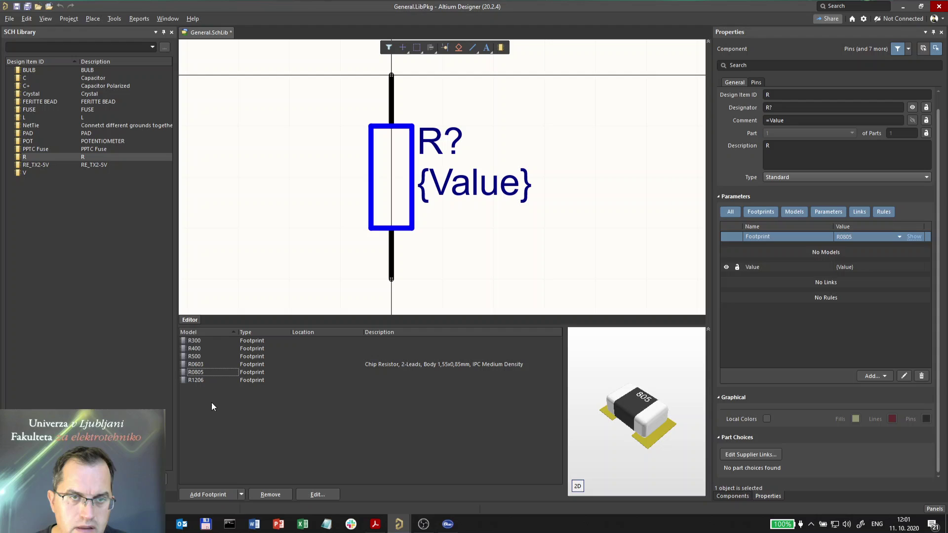
{"action": "left_click", "coordinate": [241, 498]}
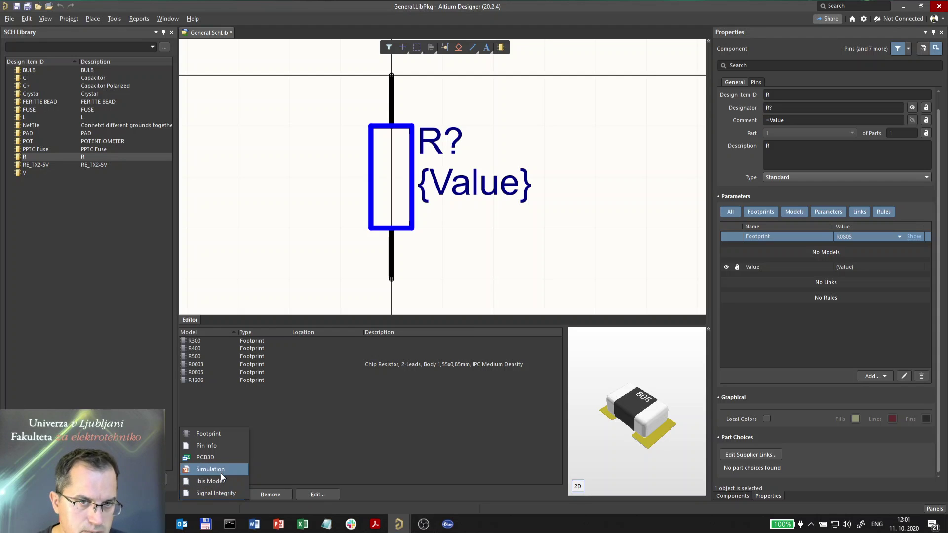
{"action": "left_click", "coordinate": [278, 439]}
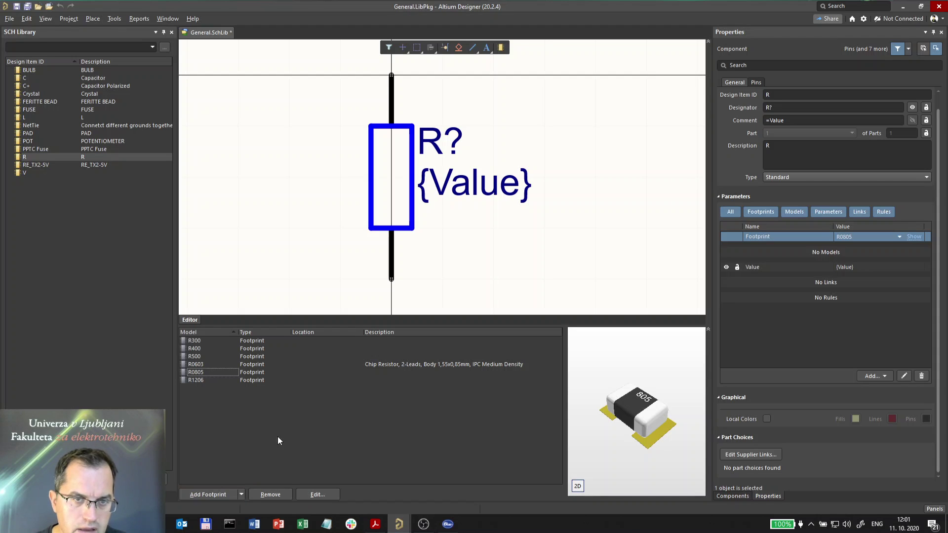
{"action": "left_click", "coordinate": [205, 496]}
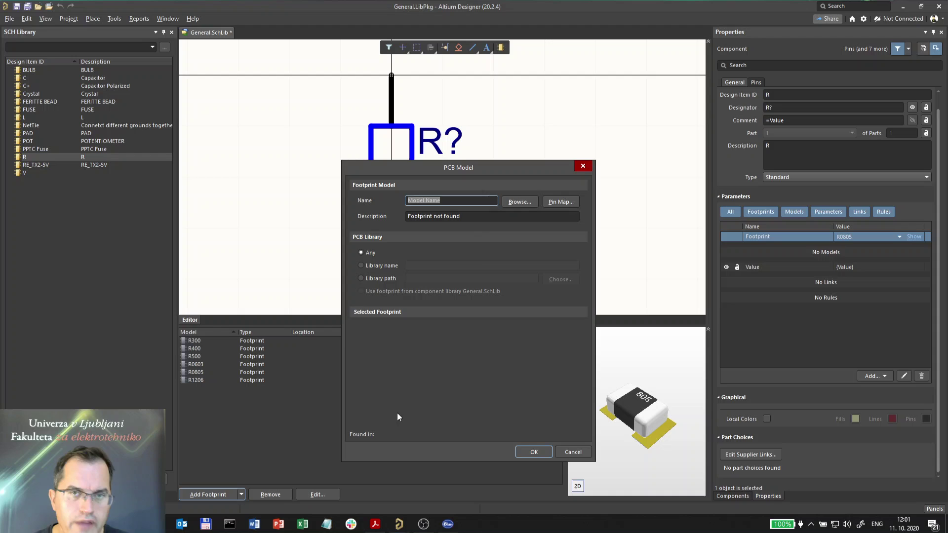
In Browse Libraries, select RCL1210 from General.PCBLIB and preview it in 2D and 3D.
{"action": "left_click", "coordinate": [519, 201]}
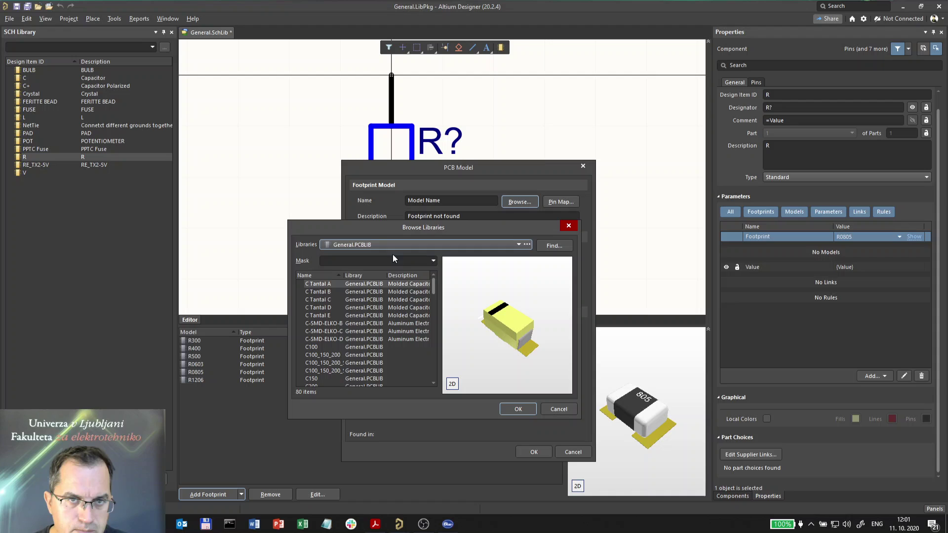
{"action": "scroll", "coordinate": [343, 318], "scroll_direction": "down", "scroll_amount": 10}
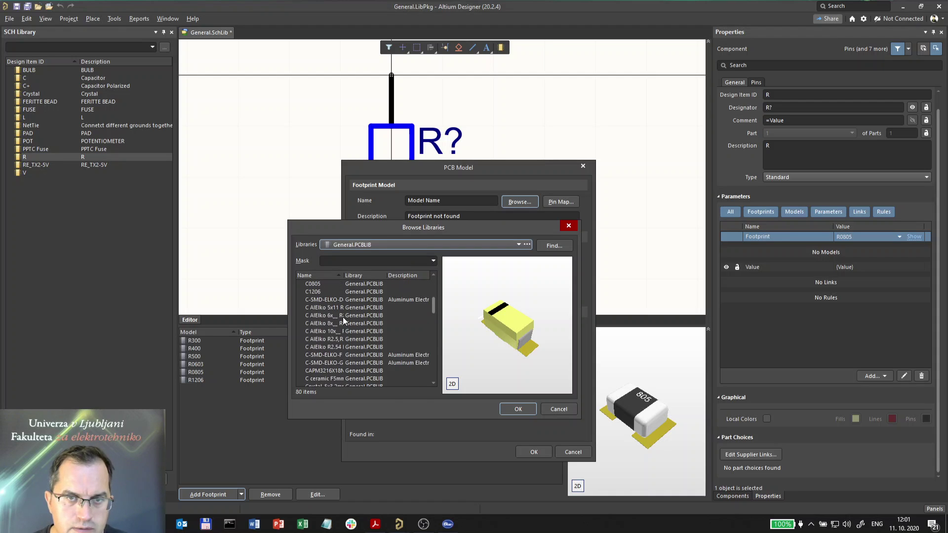
{"action": "scroll", "coordinate": [343, 317], "scroll_direction": "down", "scroll_amount": 11}
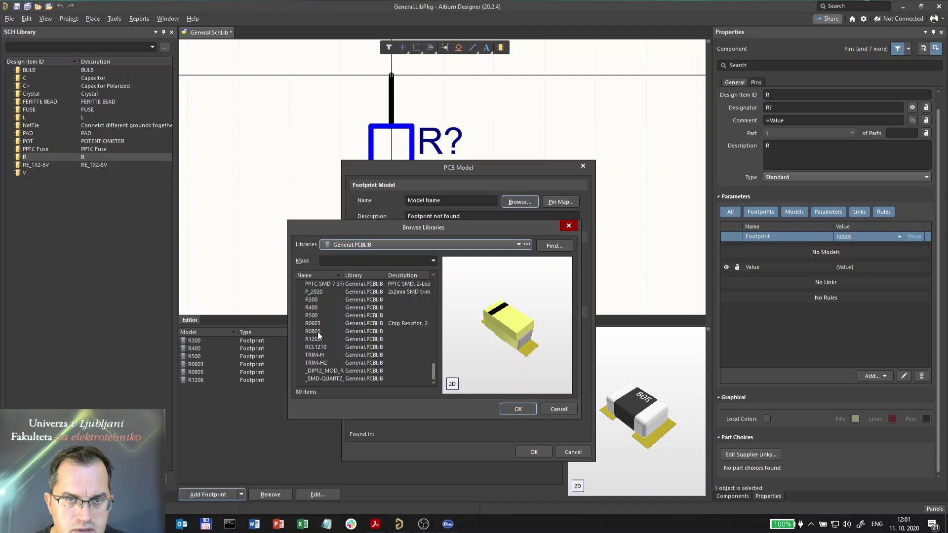
{"action": "left_click", "coordinate": [311, 347]}
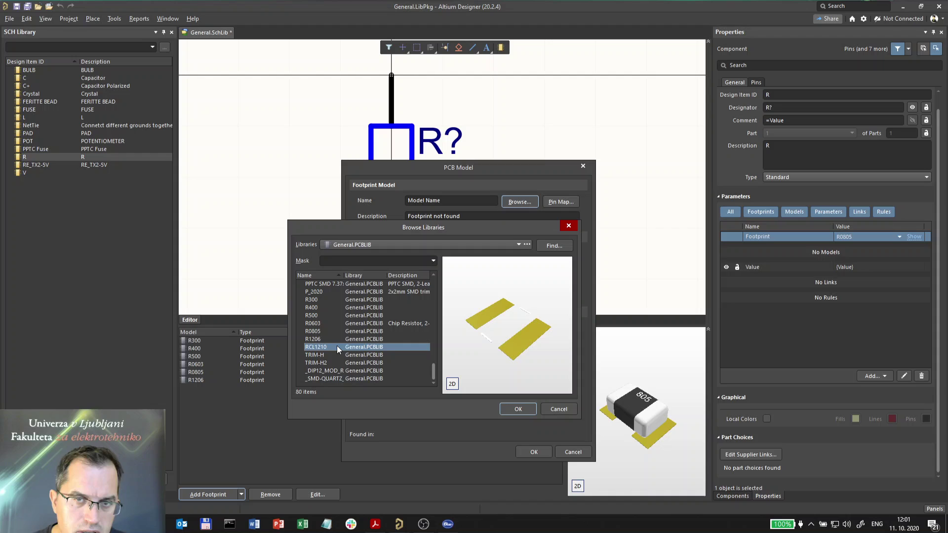
{"action": "left_click", "coordinate": [451, 384]}
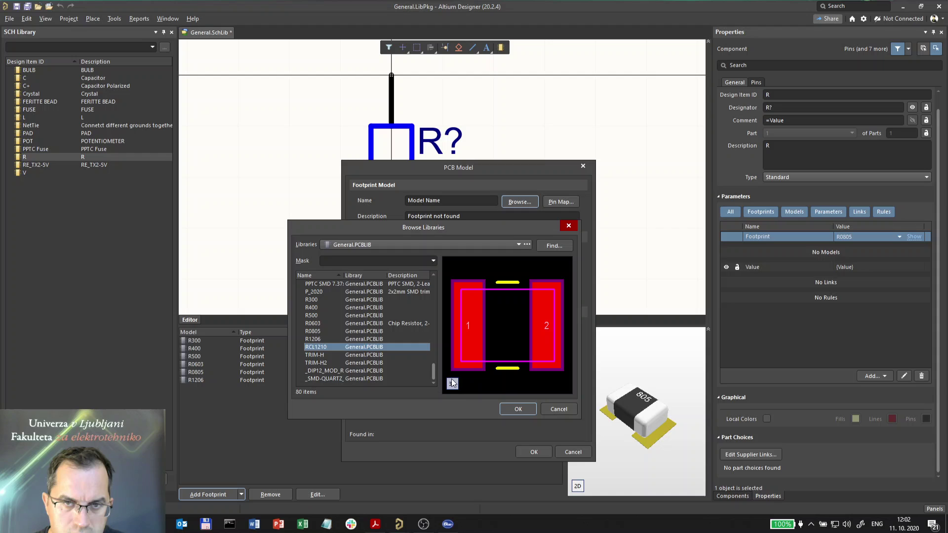
{"action": "left_click", "coordinate": [451, 384]}
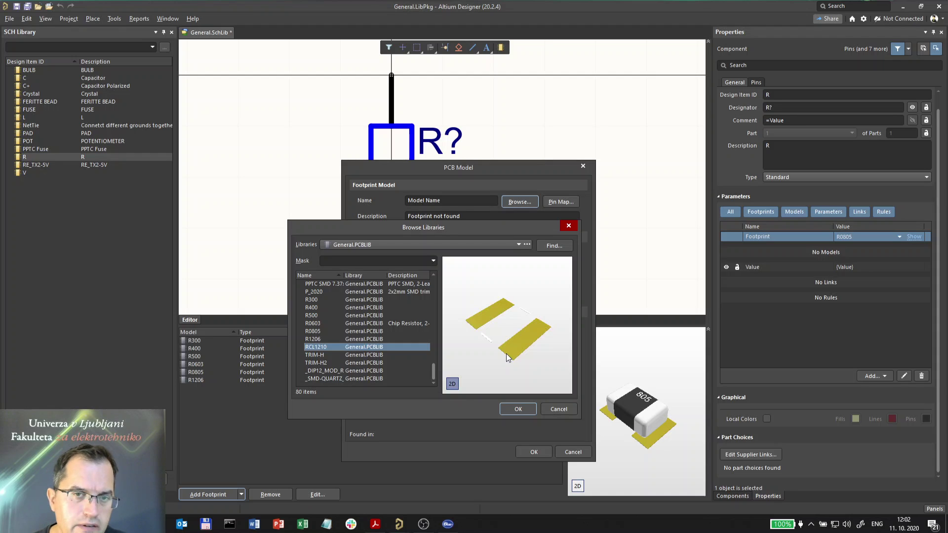
Compare against the R0805 and C0805 footprints, then reselect RCL1210 and accept it.
{"action": "left_click", "coordinate": [316, 332]}
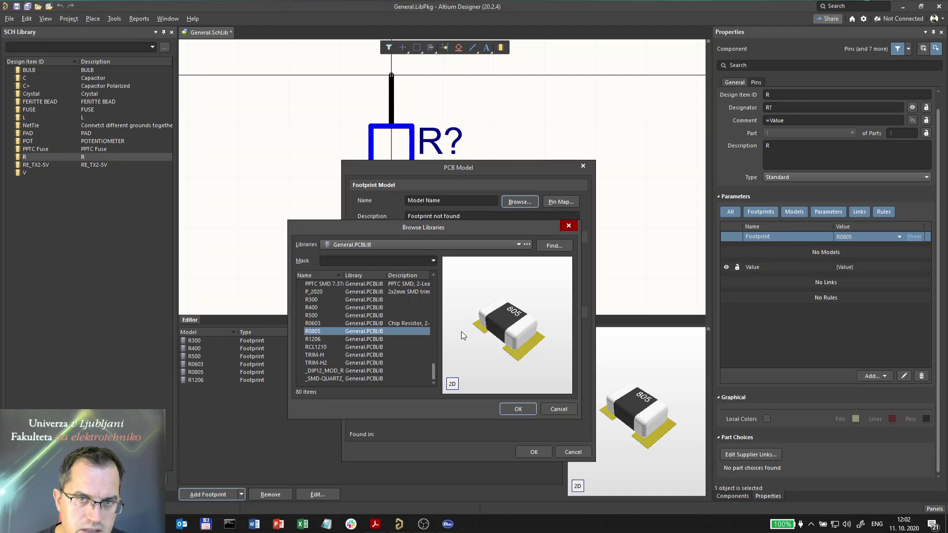
{"action": "scroll", "coordinate": [333, 350], "scroll_direction": "up", "scroll_amount": 12}
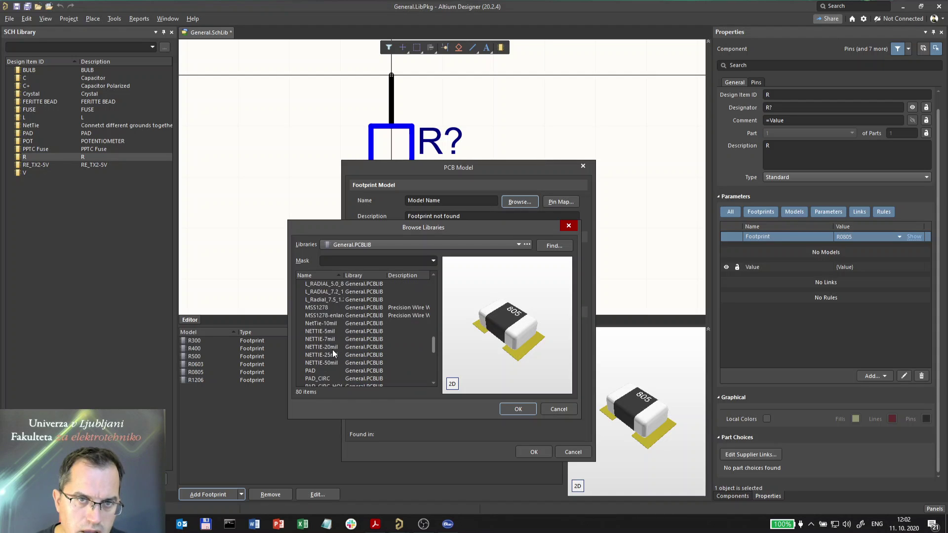
{"action": "scroll", "coordinate": [333, 352], "scroll_direction": "up", "scroll_amount": 7}
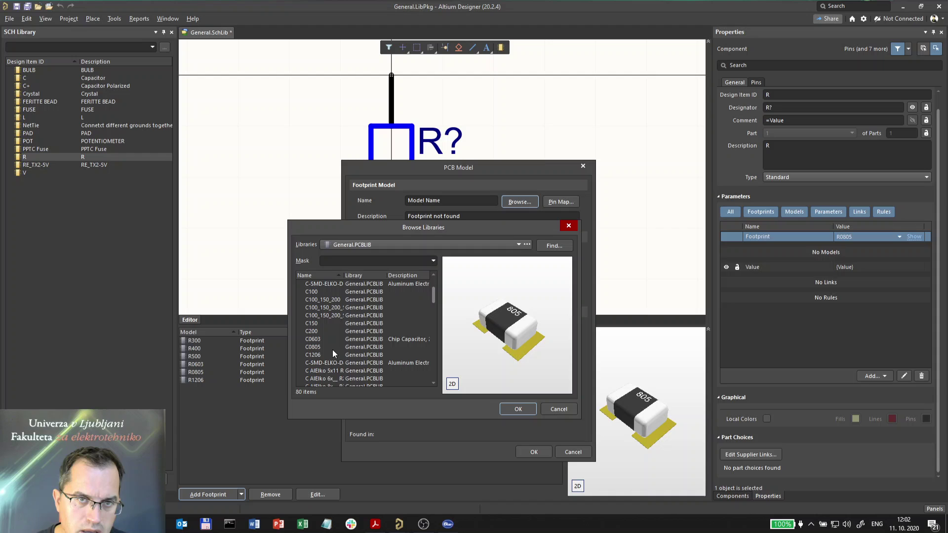
{"action": "left_click", "coordinate": [317, 347]}
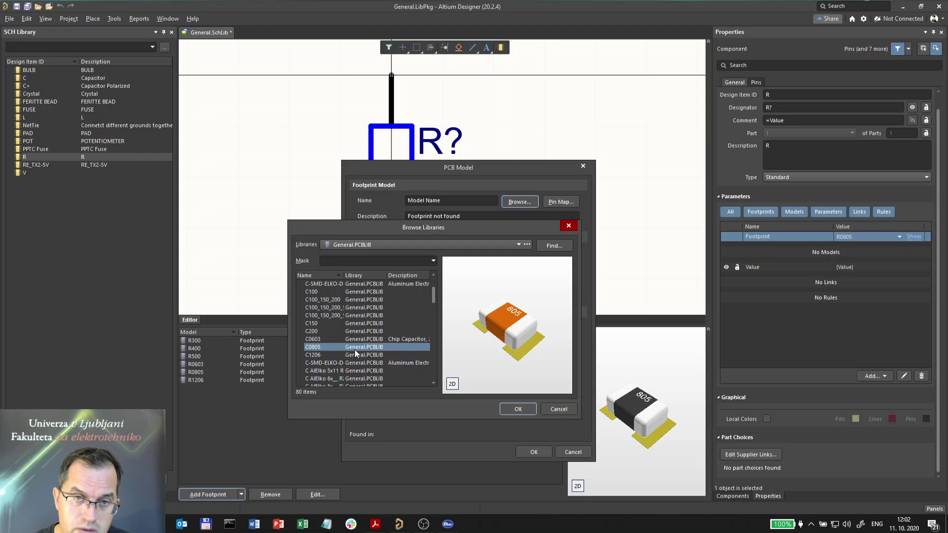
{"action": "scroll", "coordinate": [355, 349], "scroll_direction": "down", "scroll_amount": 10}
{"action": "scroll", "coordinate": [352, 351], "scroll_direction": "down", "scroll_amount": 5}
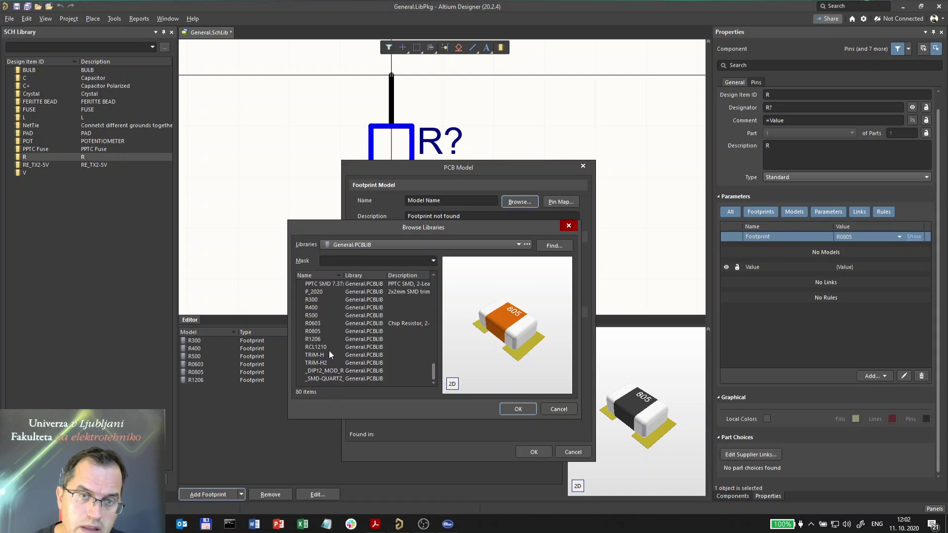
{"action": "left_click", "coordinate": [319, 348]}
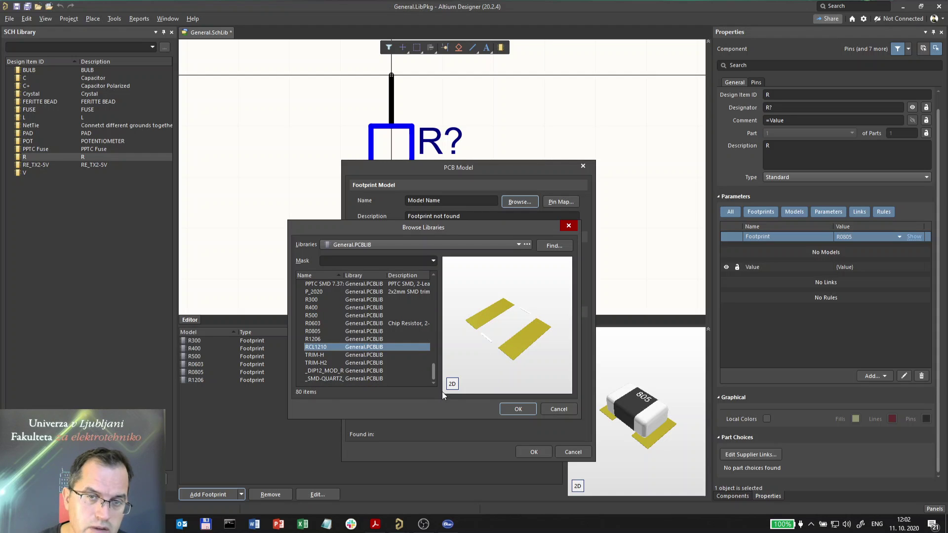
{"action": "left_click", "coordinate": [453, 385]}
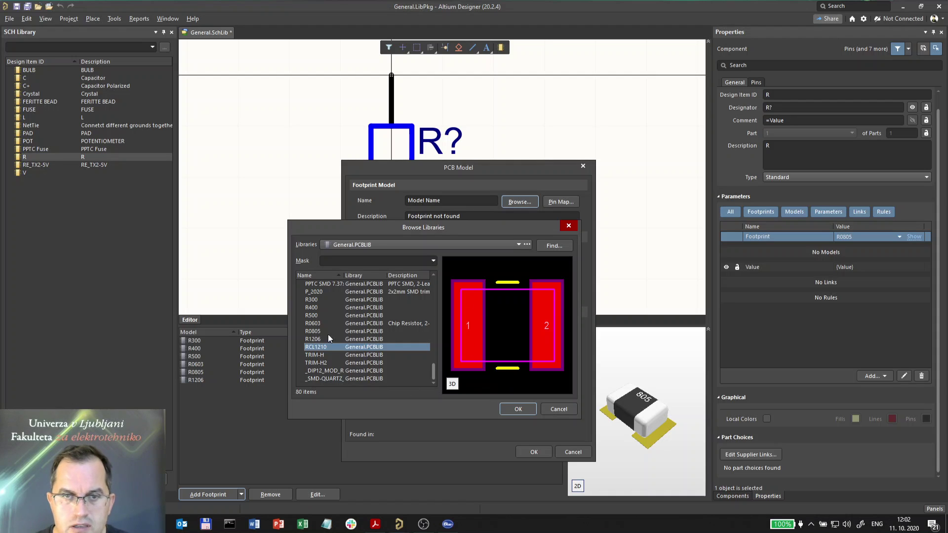
{"action": "left_click", "coordinate": [524, 413]}
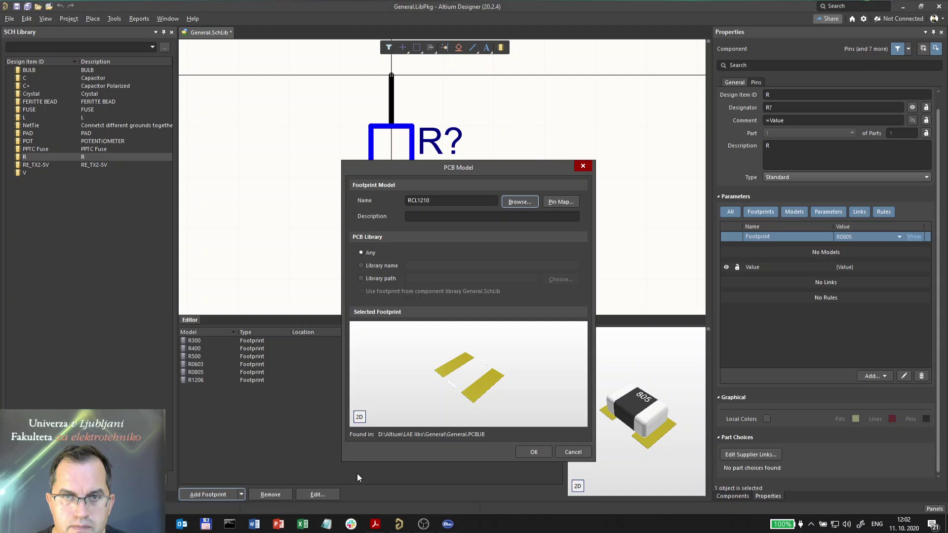
Add RCL1210 to R's footprints and confirm its pin map links pins 1 and 2 to pads 1 and 2.
{"action": "left_click", "coordinate": [543, 452]}
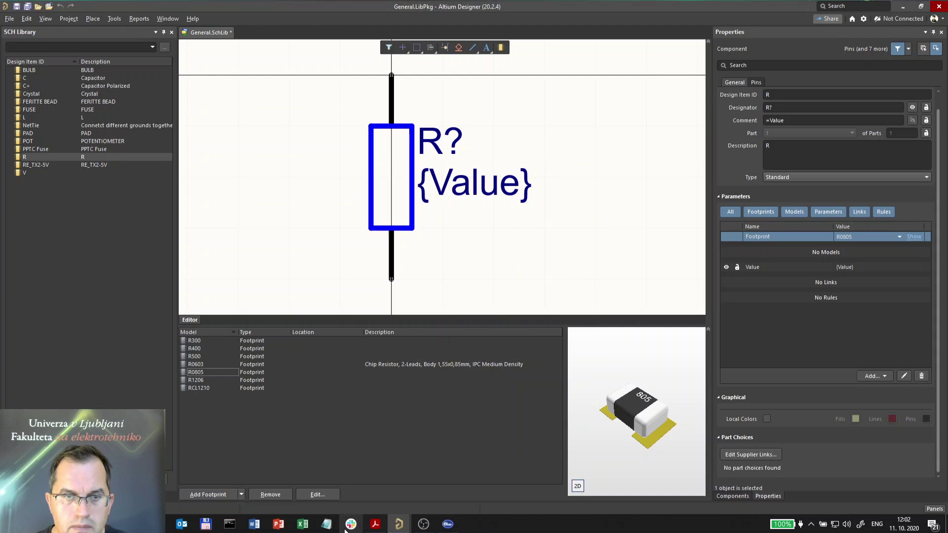
{"action": "left_click", "coordinate": [191, 387]}
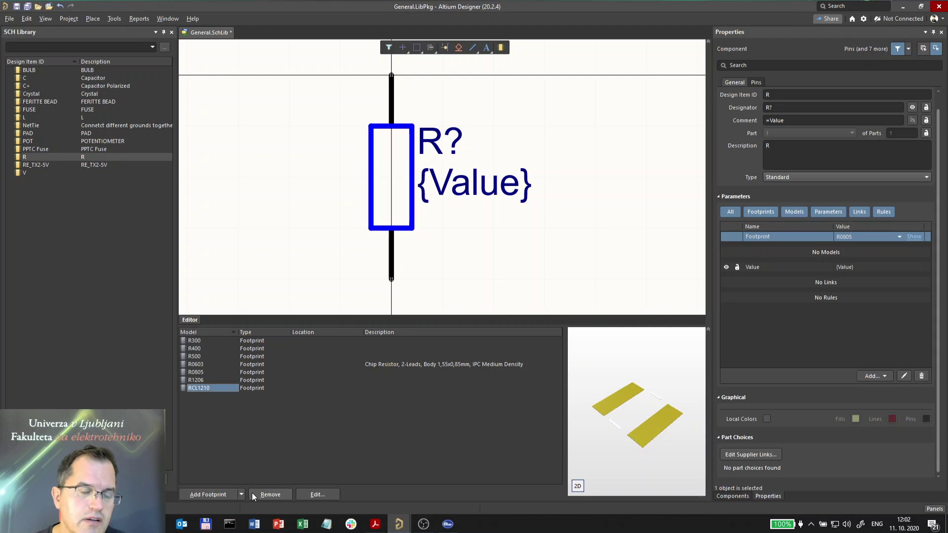
{"action": "left_click", "coordinate": [317, 495]}
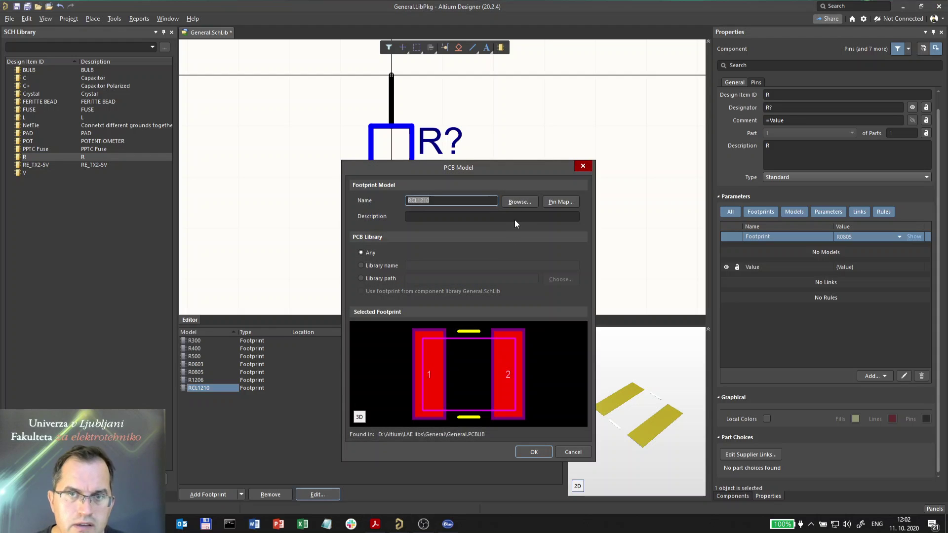
{"action": "left_click", "coordinate": [552, 201]}
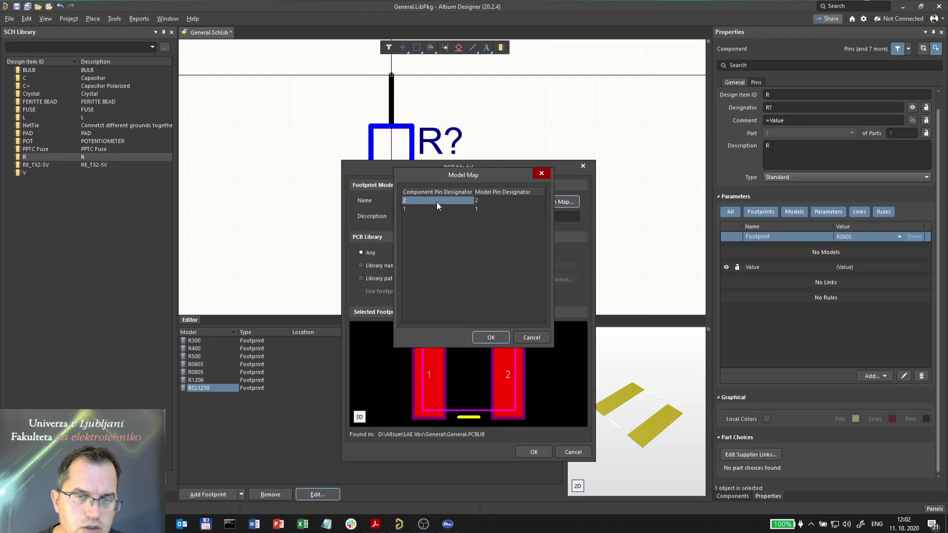
{"action": "left_click", "coordinate": [490, 338]}
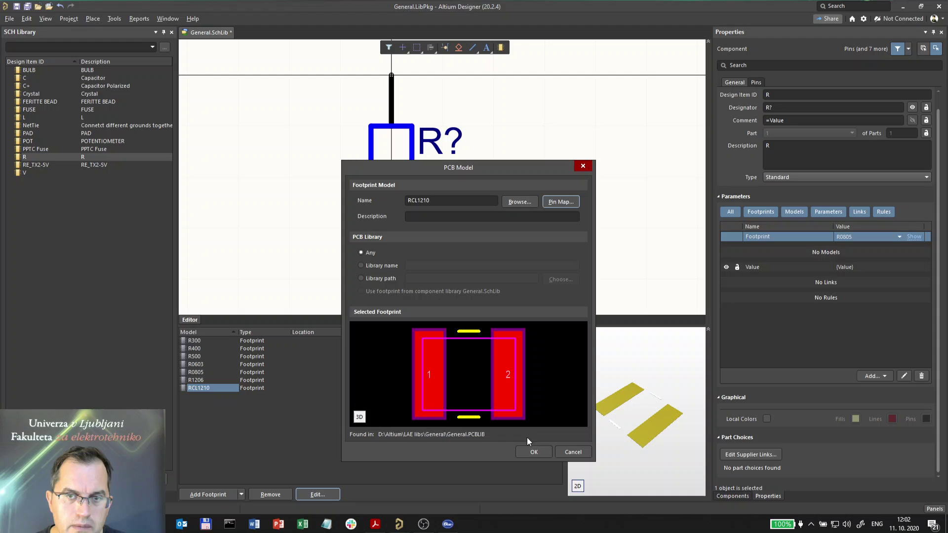
{"action": "left_click", "coordinate": [532, 453]}
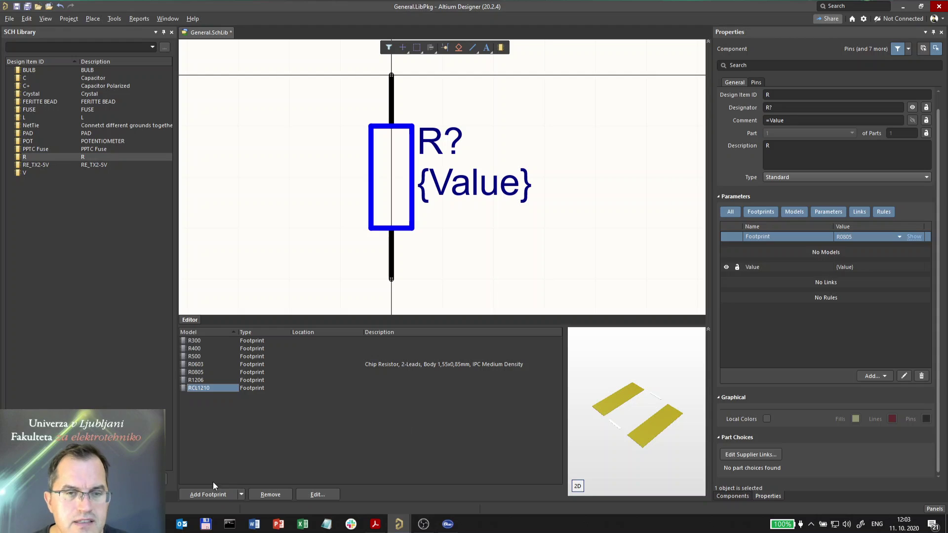
From the Projects panel, save General.SchLib and run Compile Integrated Library on General.LibPkg.
{"action": "left_click", "coordinate": [15, 496]}
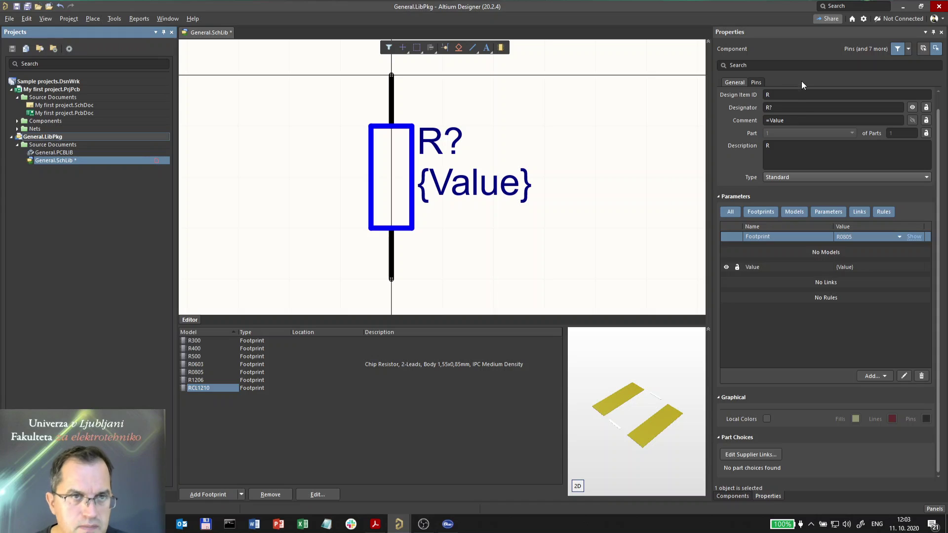
{"action": "right_click", "coordinate": [43, 160]}
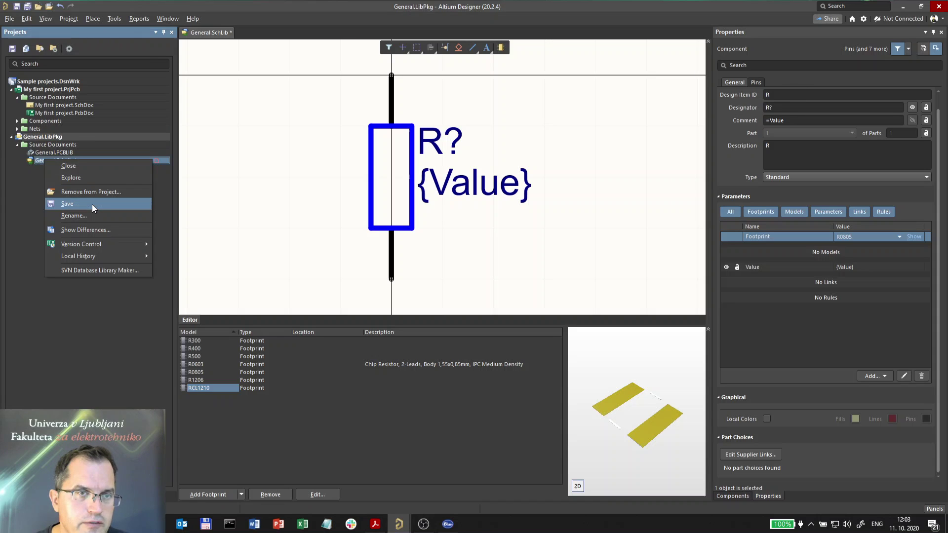
{"action": "left_click", "coordinate": [92, 205]}
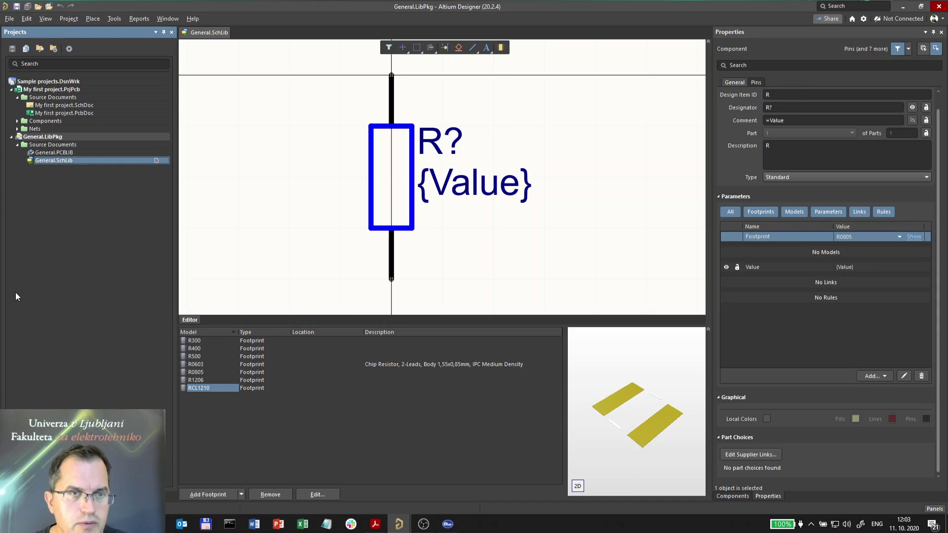
{"action": "right_click", "coordinate": [45, 138]}
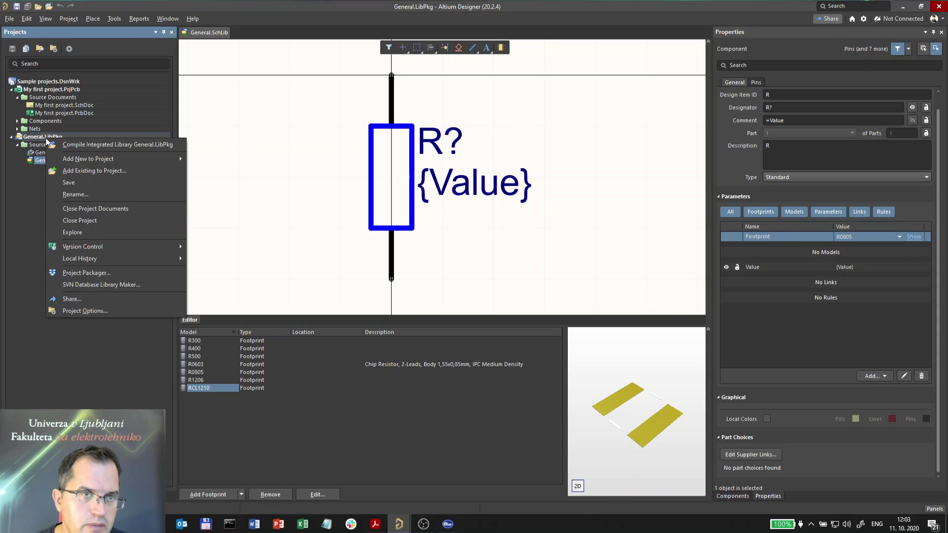
{"action": "left_click", "coordinate": [79, 144]}
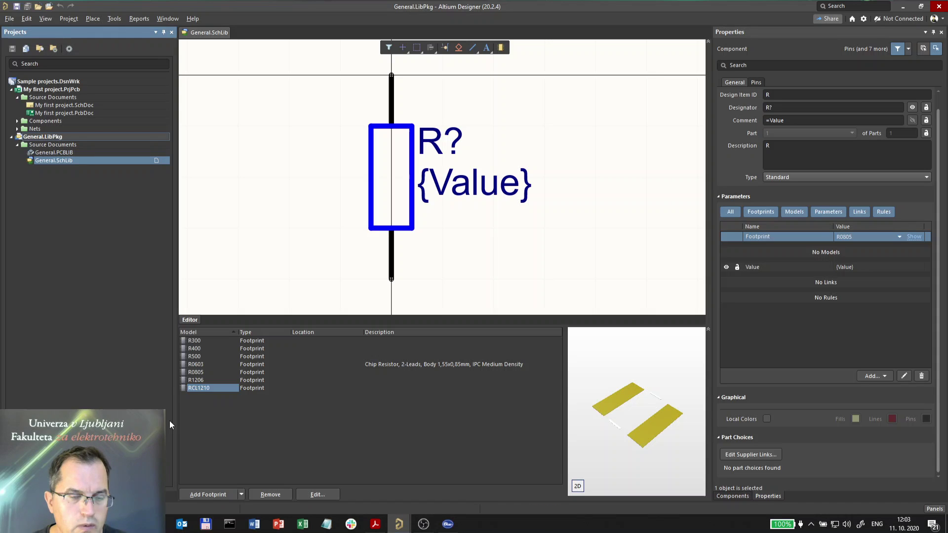
In the General folder, look over the library package, PCB library and schematic library files.
{"action": "mouse_move", "coordinate": [158, 524]}
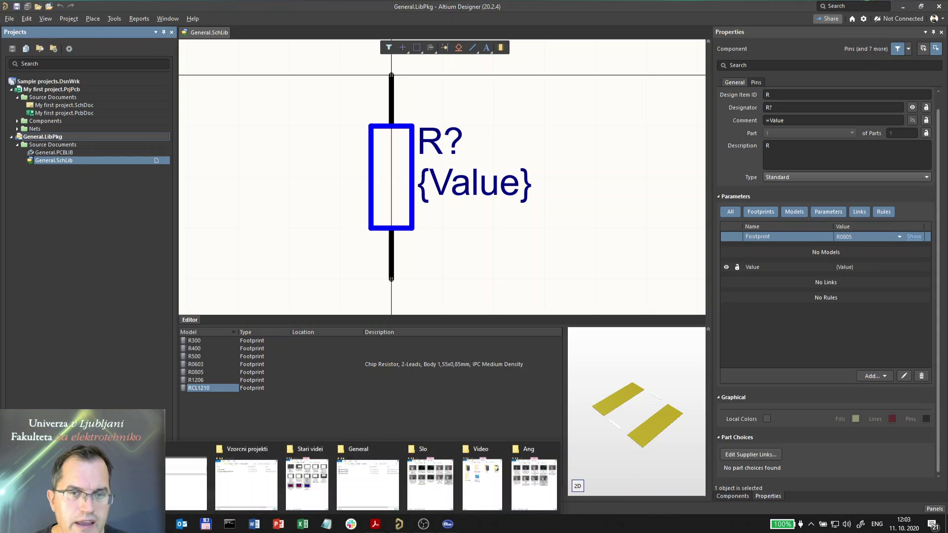
{"action": "left_click", "coordinate": [363, 498]}
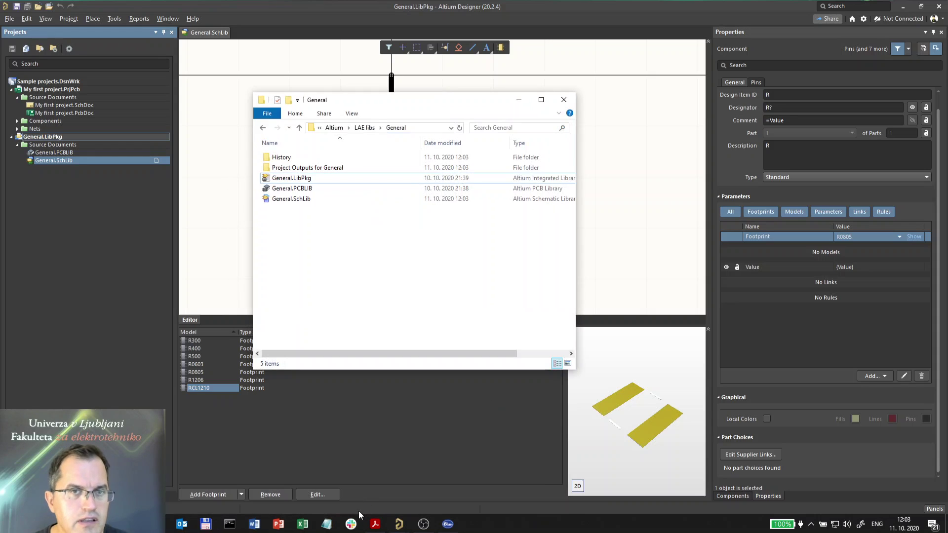
{"action": "left_click", "coordinate": [303, 179]}
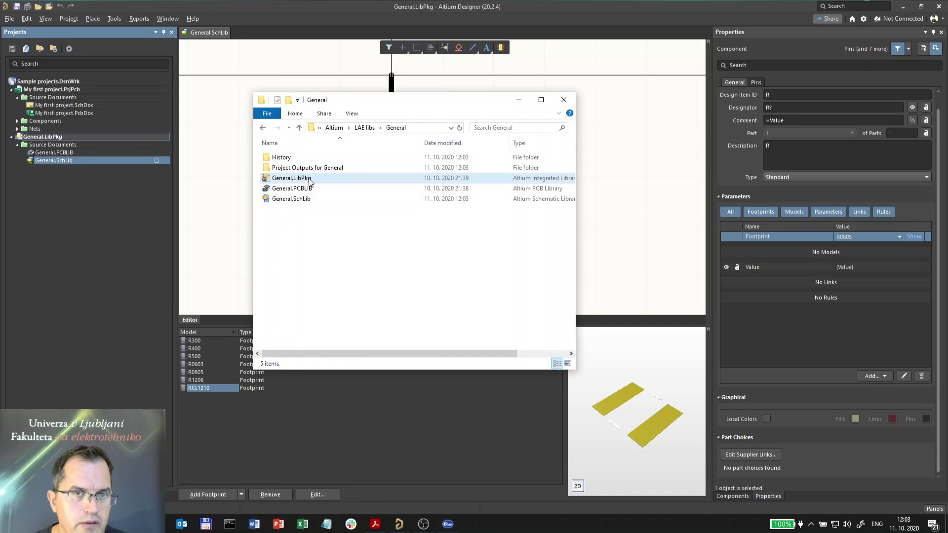
{"action": "left_click", "coordinate": [313, 189]}
{"action": "left_click", "coordinate": [316, 199]}
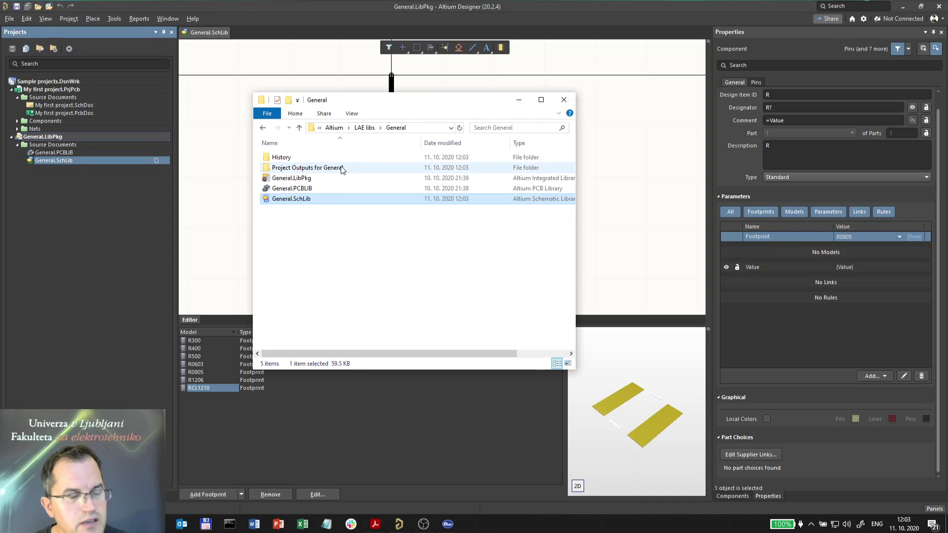
Drag General.IntLib from Project Outputs for General into Altium and choose Install Library.
{"action": "double_click", "coordinate": [293, 169]}
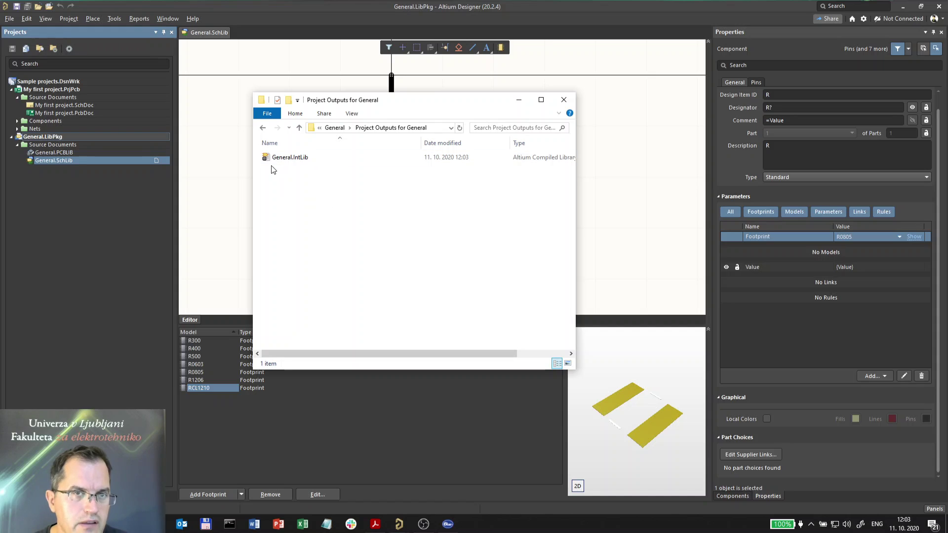
{"action": "left_click", "coordinate": [306, 158]}
{"action": "left_click_drag", "start_coordinate": [106, 244], "coordinate": [105, 244]}
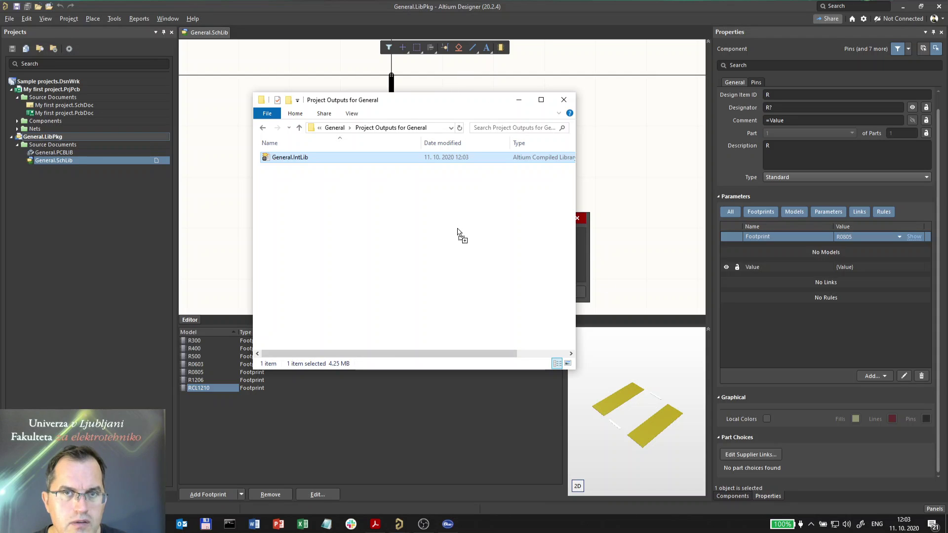
{"action": "left_click", "coordinate": [581, 266]}
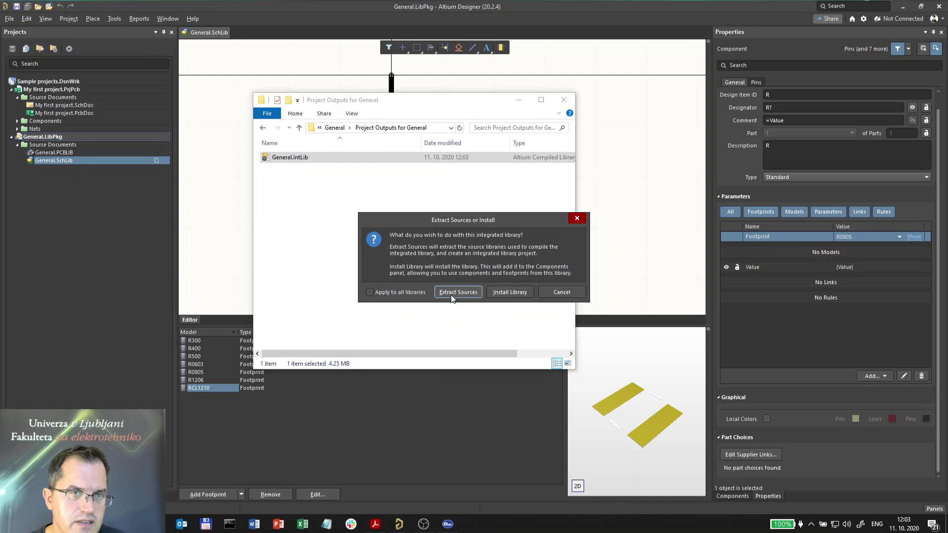
{"action": "left_click", "coordinate": [517, 295]}
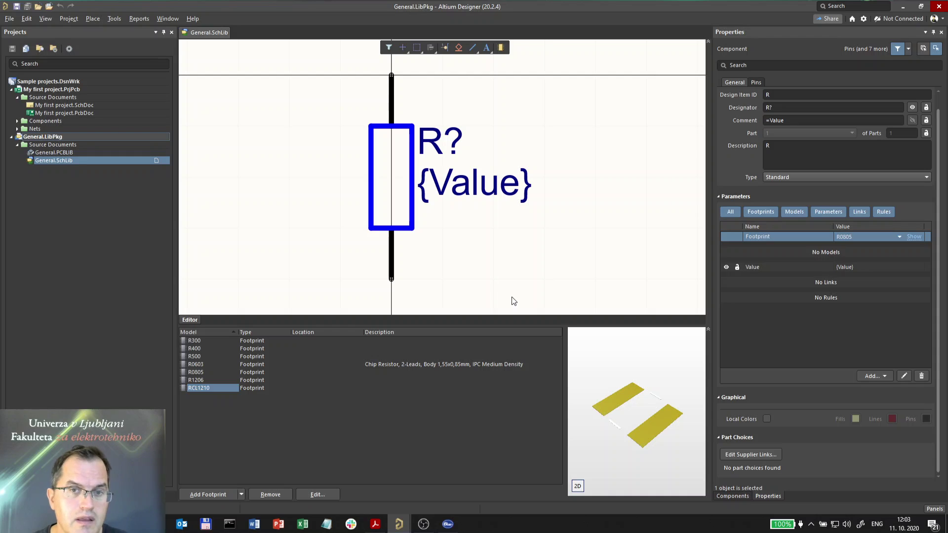
Open File-based Libraries Preferences from the Components panel and inspect both General.IntLib entries.
{"action": "left_click", "coordinate": [734, 496]}
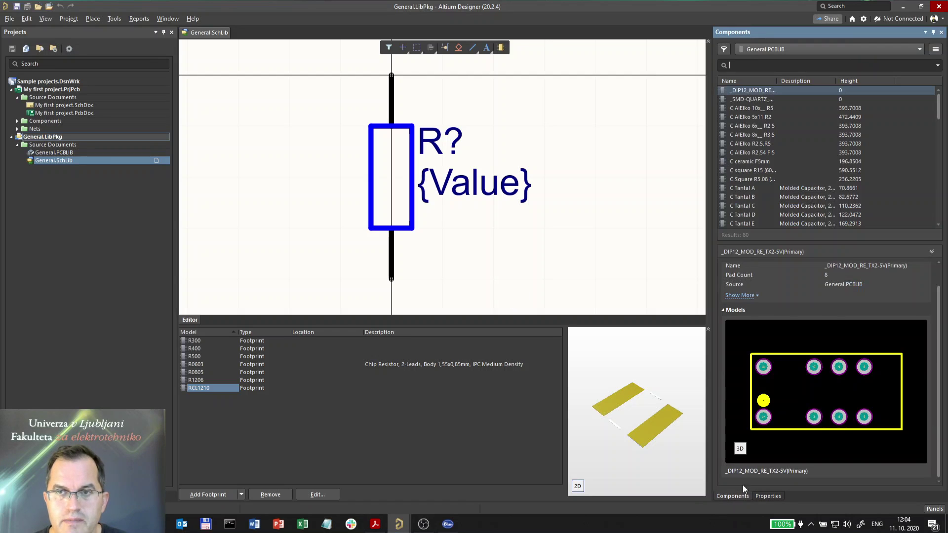
{"action": "left_click", "coordinate": [935, 48]}
{"action": "left_click", "coordinate": [917, 61]}
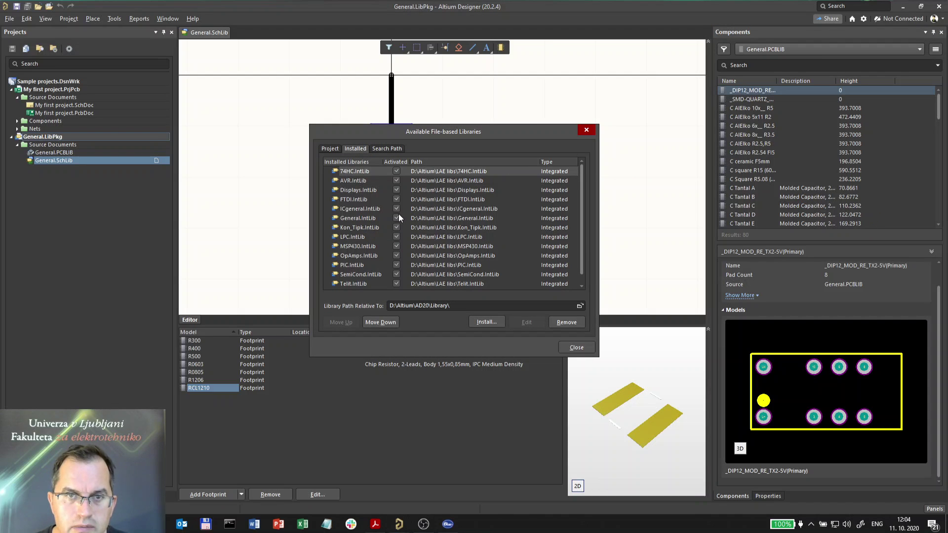
{"action": "left_click", "coordinate": [362, 219]}
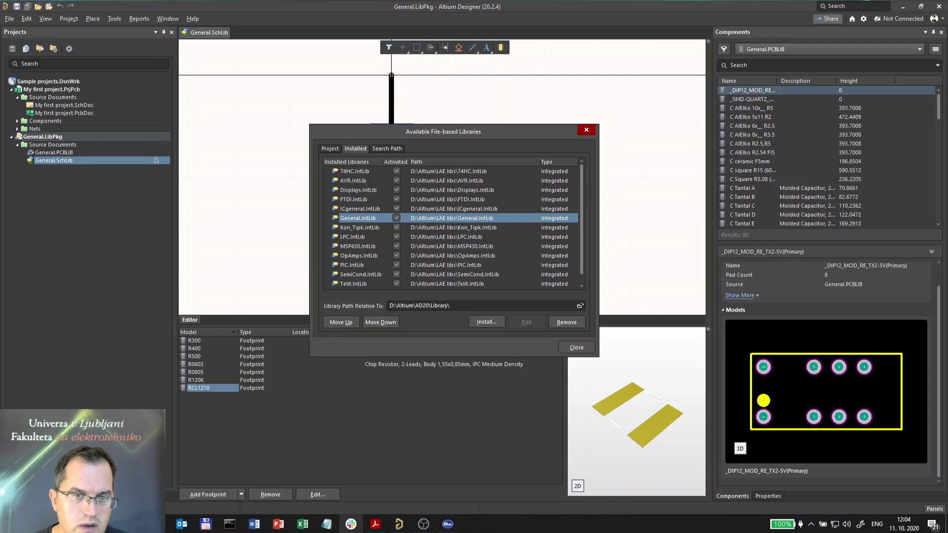
{"action": "scroll", "coordinate": [396, 209], "scroll_direction": "down", "scroll_amount": 1}
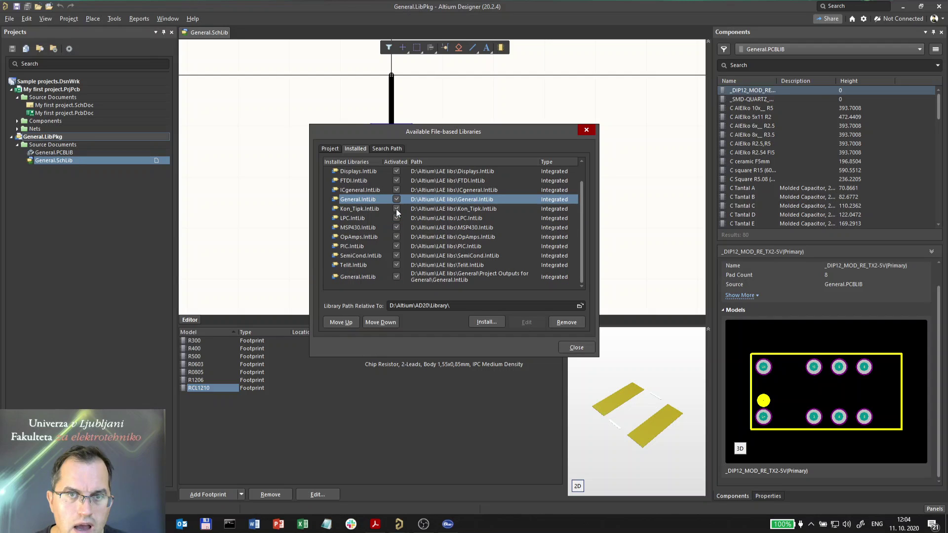
{"action": "left_click", "coordinate": [353, 279]}
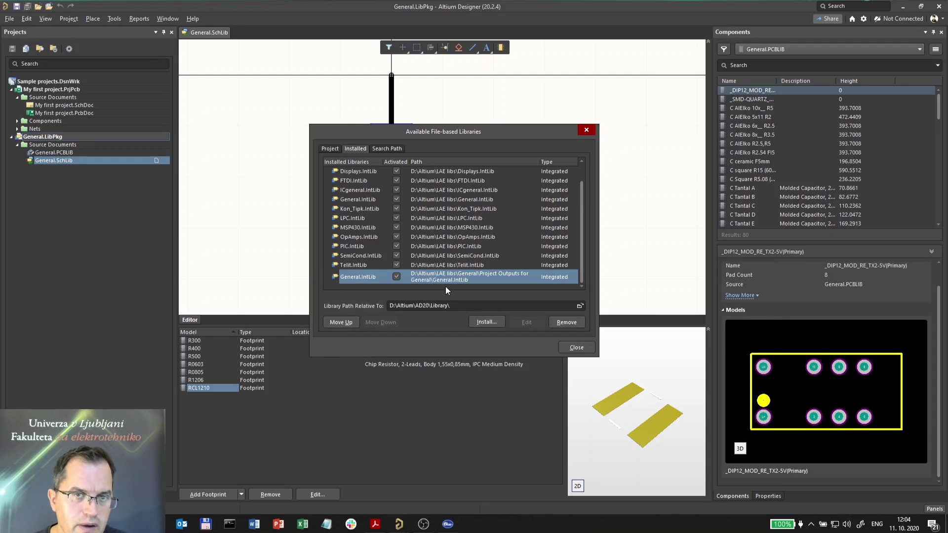
{"action": "left_click", "coordinate": [157, 523]}
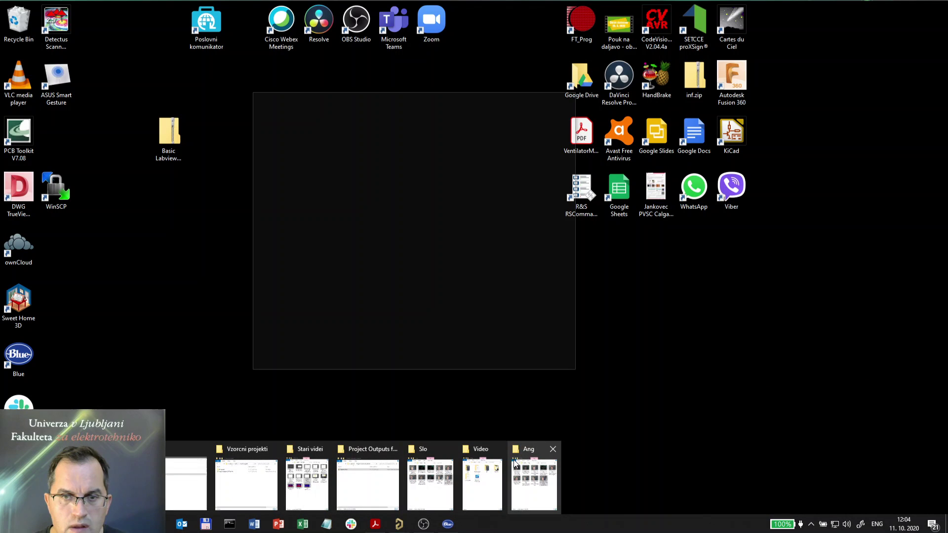
Find the old General.IntLib in LAE libs, return to Project Outputs for General, then minimize Explorer.
{"action": "left_click", "coordinate": [380, 484]}
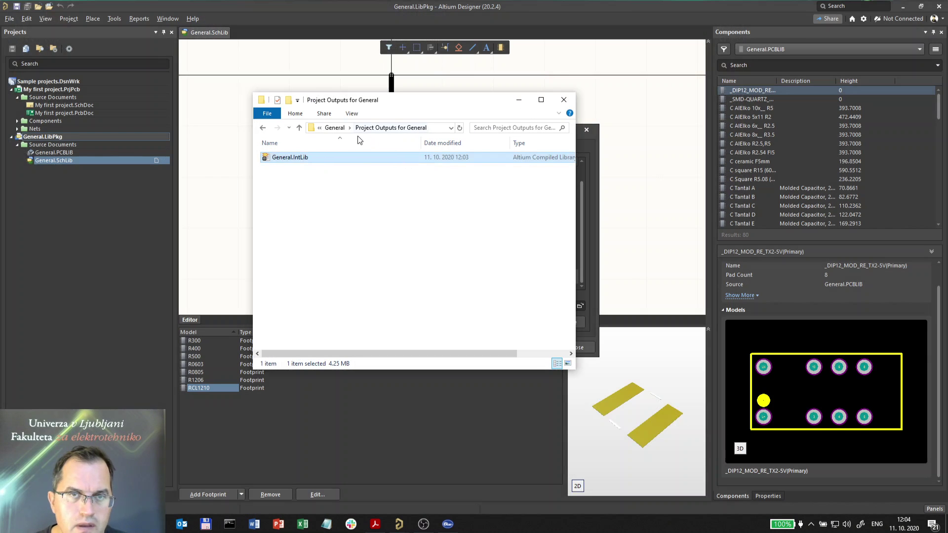
{"action": "left_click", "coordinate": [263, 127]}
{"action": "left_click", "coordinate": [276, 127]}
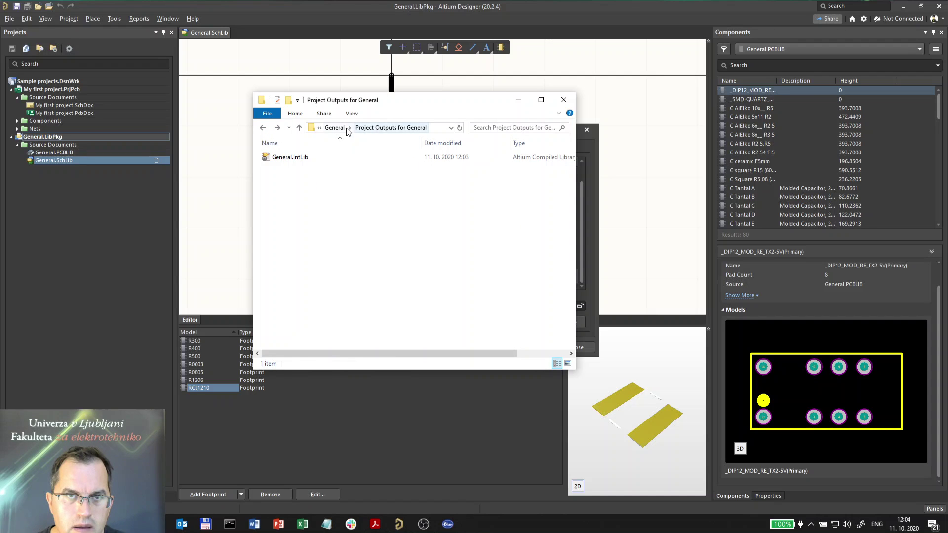
{"action": "left_click", "coordinate": [333, 128]}
{"action": "left_click", "coordinate": [360, 127]}
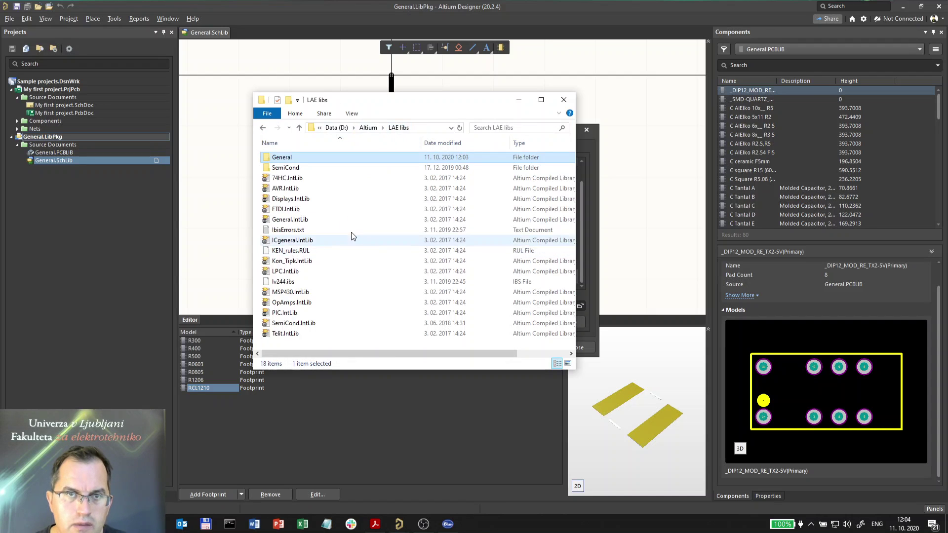
{"action": "left_click", "coordinate": [295, 220]}
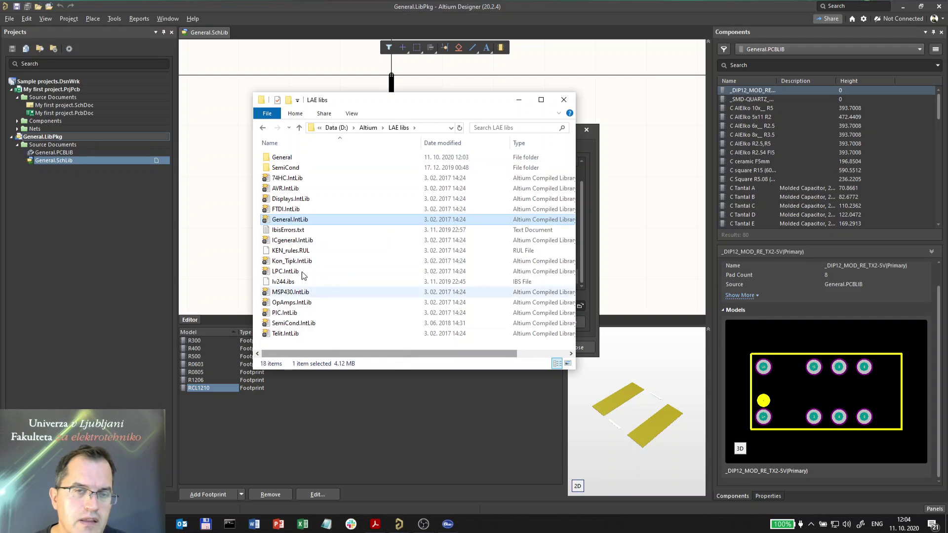
{"action": "double_click", "coordinate": [290, 157]}
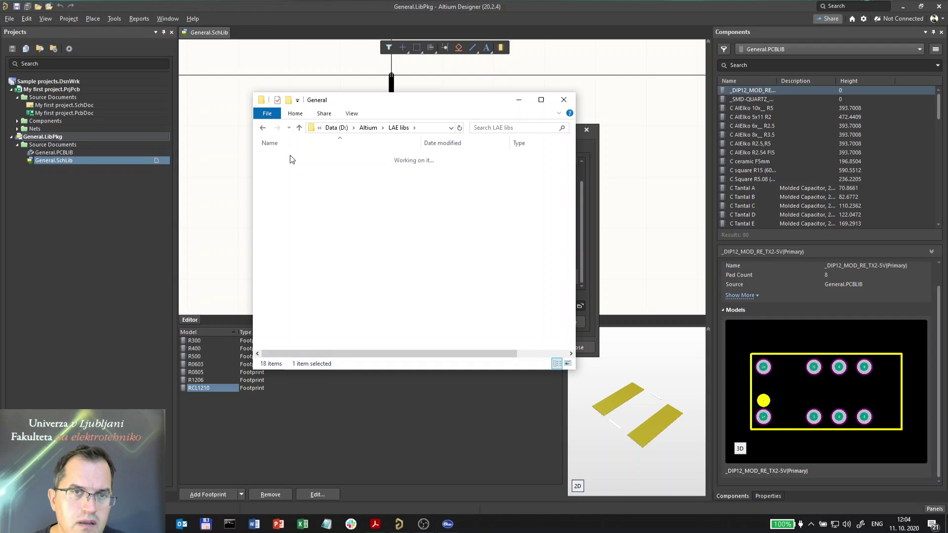
{"action": "double_click", "coordinate": [291, 167]}
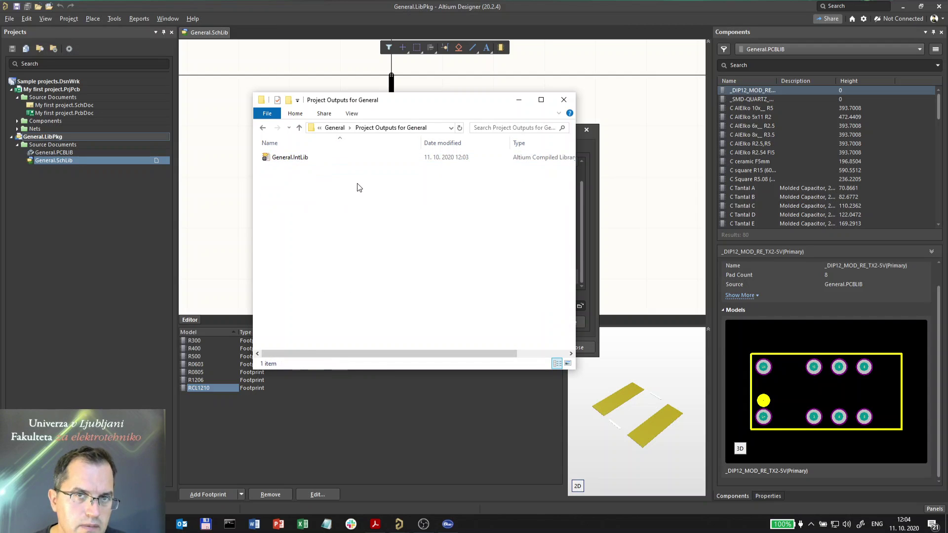
{"action": "left_click", "coordinate": [518, 100]}
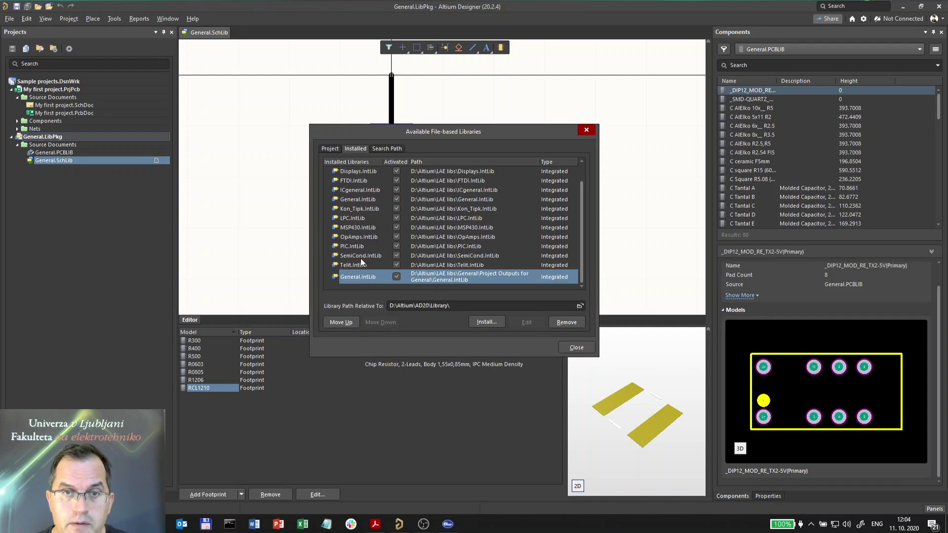
Select the old LAE libs General.IntLib, remove it, then select the new Project Outputs entry.
{"action": "left_click", "coordinate": [353, 200]}
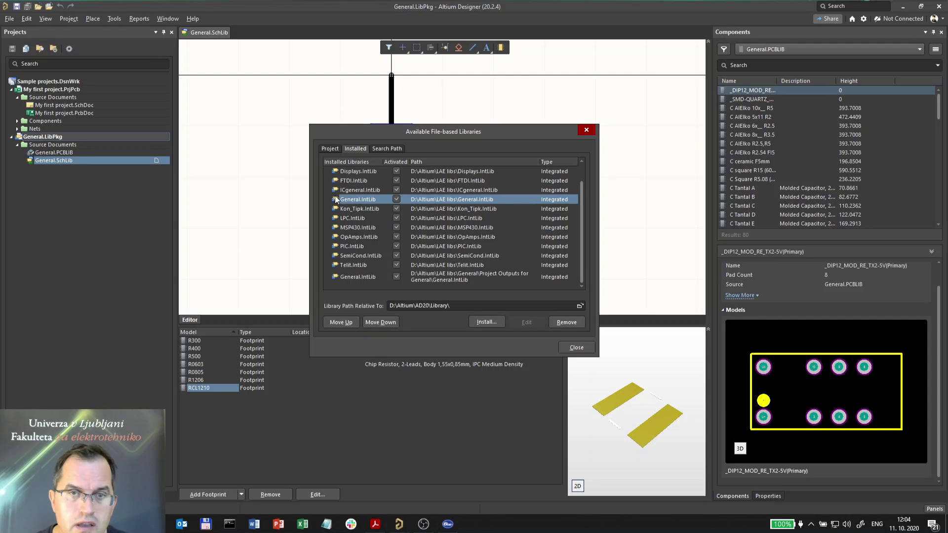
{"action": "left_click", "coordinate": [566, 322]}
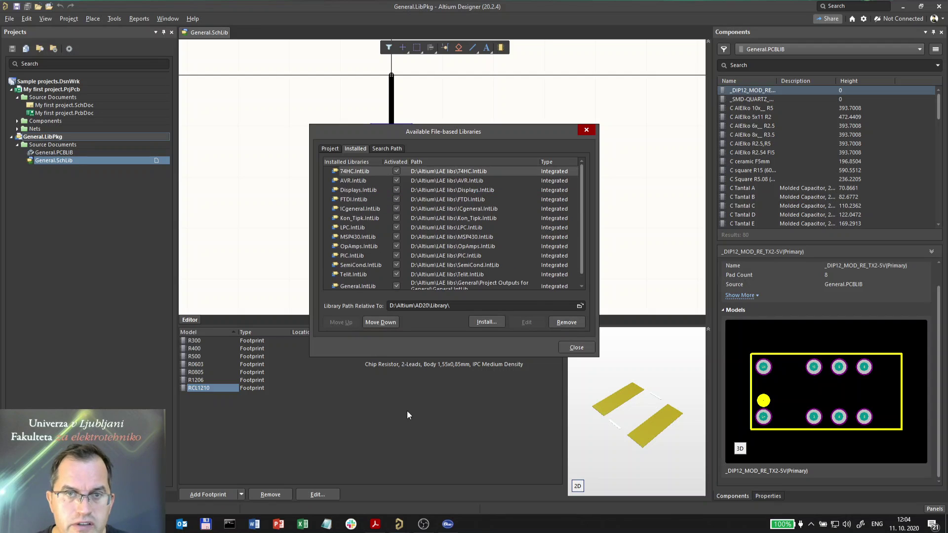
{"action": "left_click", "coordinate": [354, 281]}
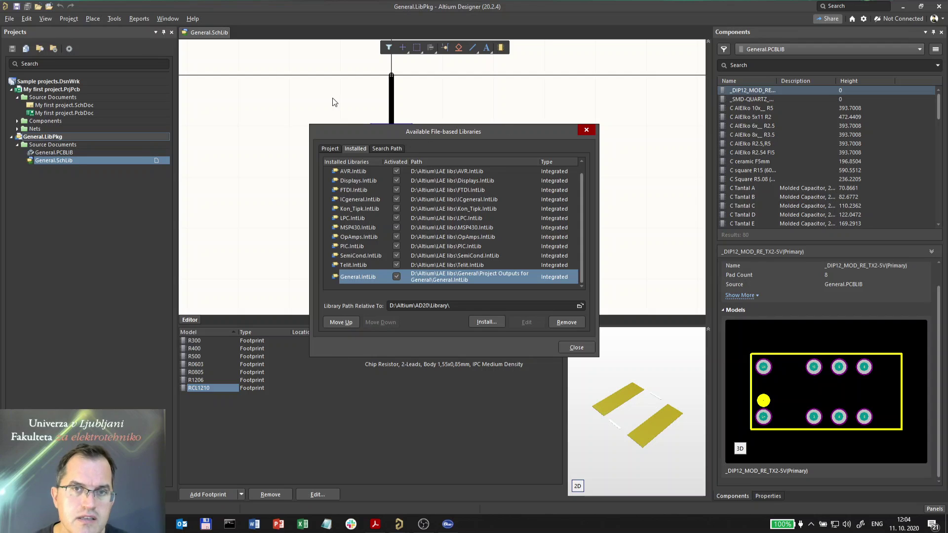
Preview resistor R from General.IntLib with the RCL1210 footprint, then open My first project.SchDoc.
{"action": "left_click", "coordinate": [576, 346]}
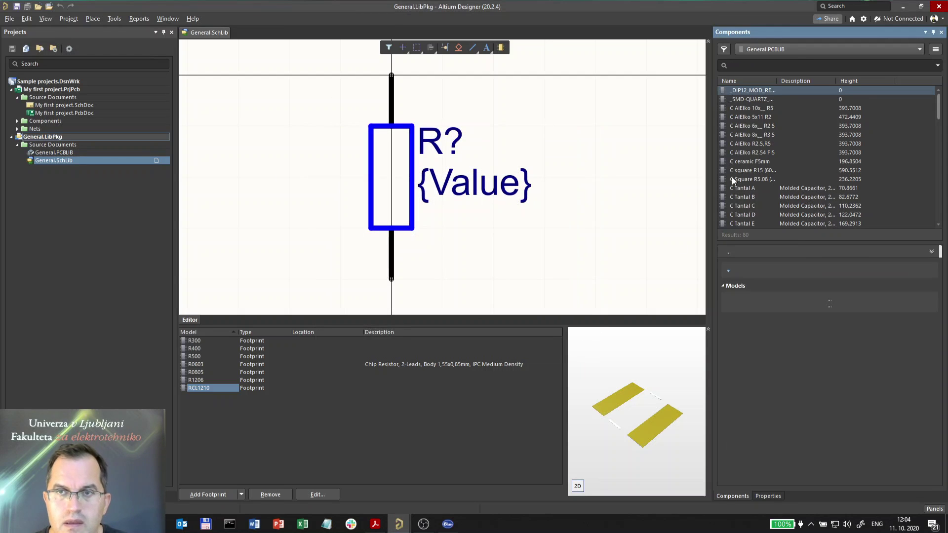
{"action": "left_click", "coordinate": [794, 50]}
{"action": "left_click", "coordinate": [770, 203]}
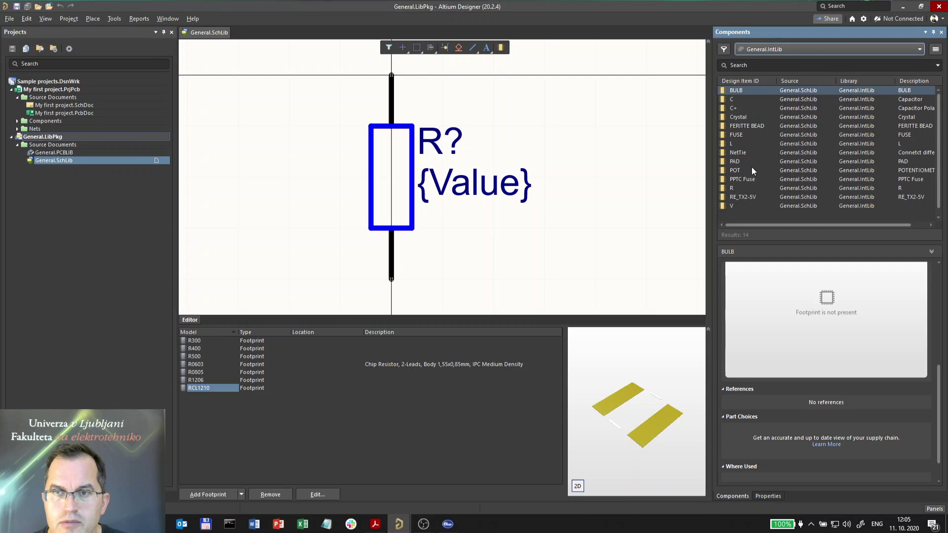
{"action": "left_click", "coordinate": [736, 188]}
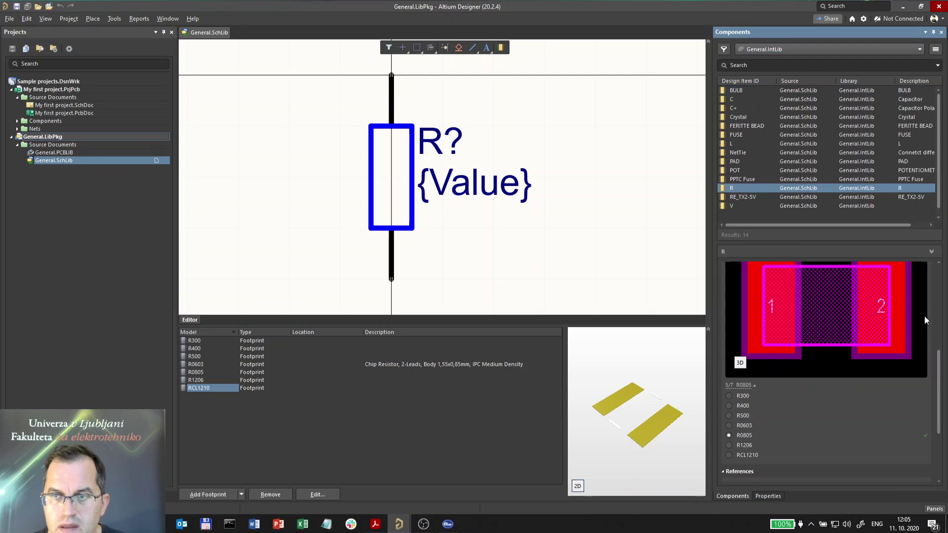
{"action": "left_click", "coordinate": [742, 456]}
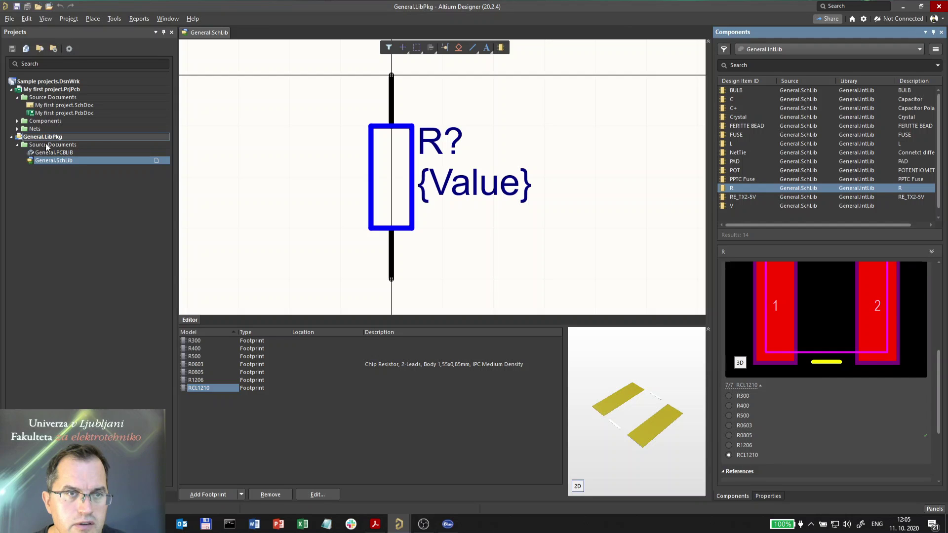
{"action": "double_click", "coordinate": [71, 104]}
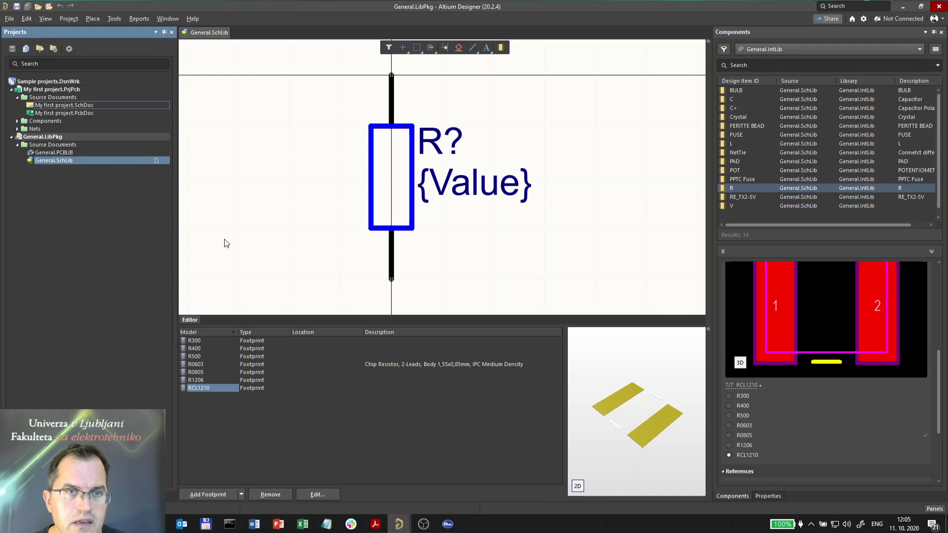